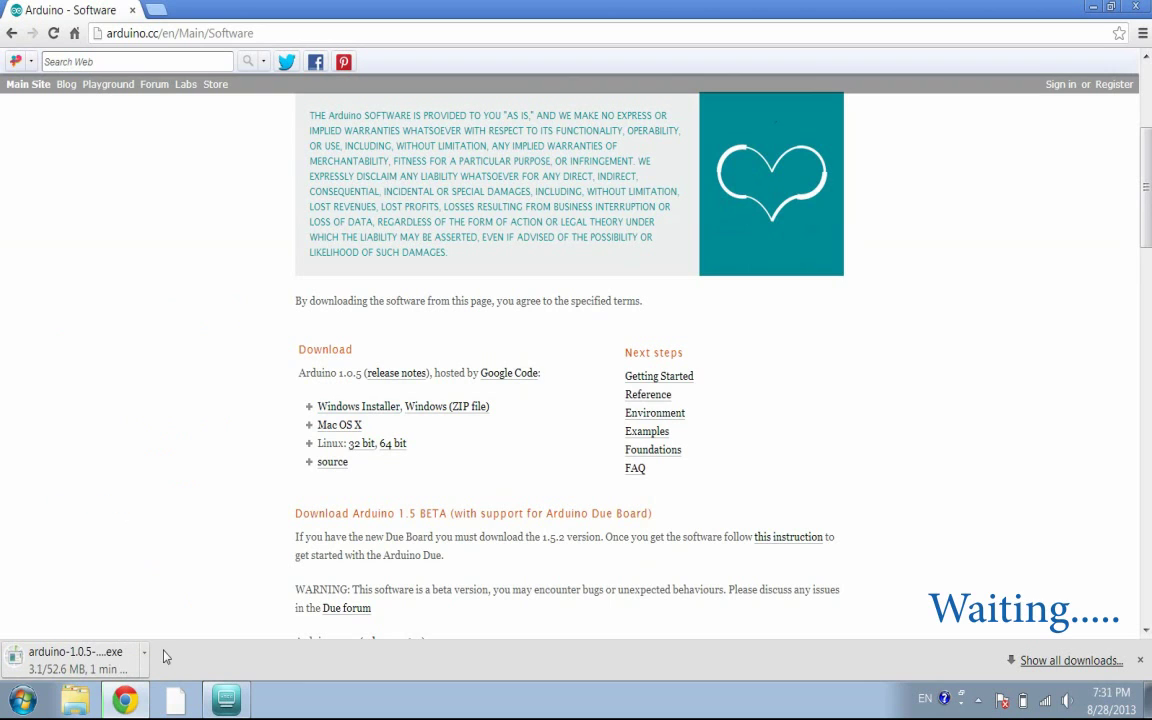
Step: Run the downloaded Arduino 1.0.5 Windows installer and accept its license agreement
mouse_move(1143, 215)
mouse_down()
mouse_move(1143, 155)
mouse_move(1145, 206)
mouse_up()
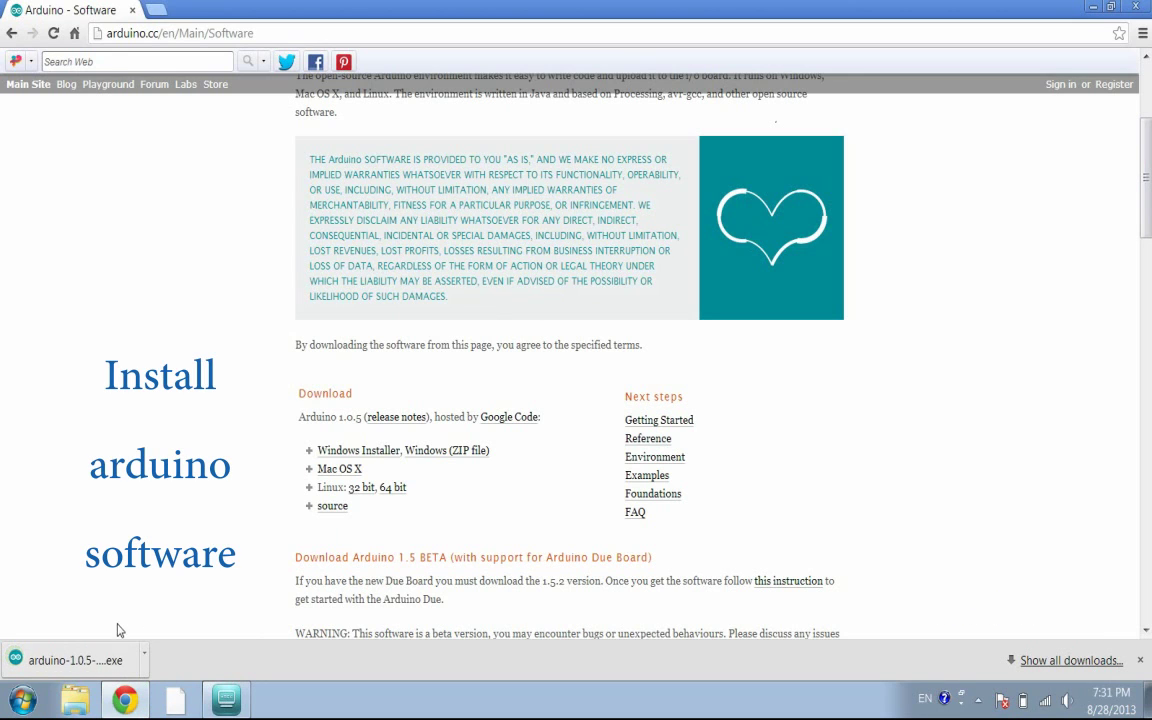
click(58, 663)
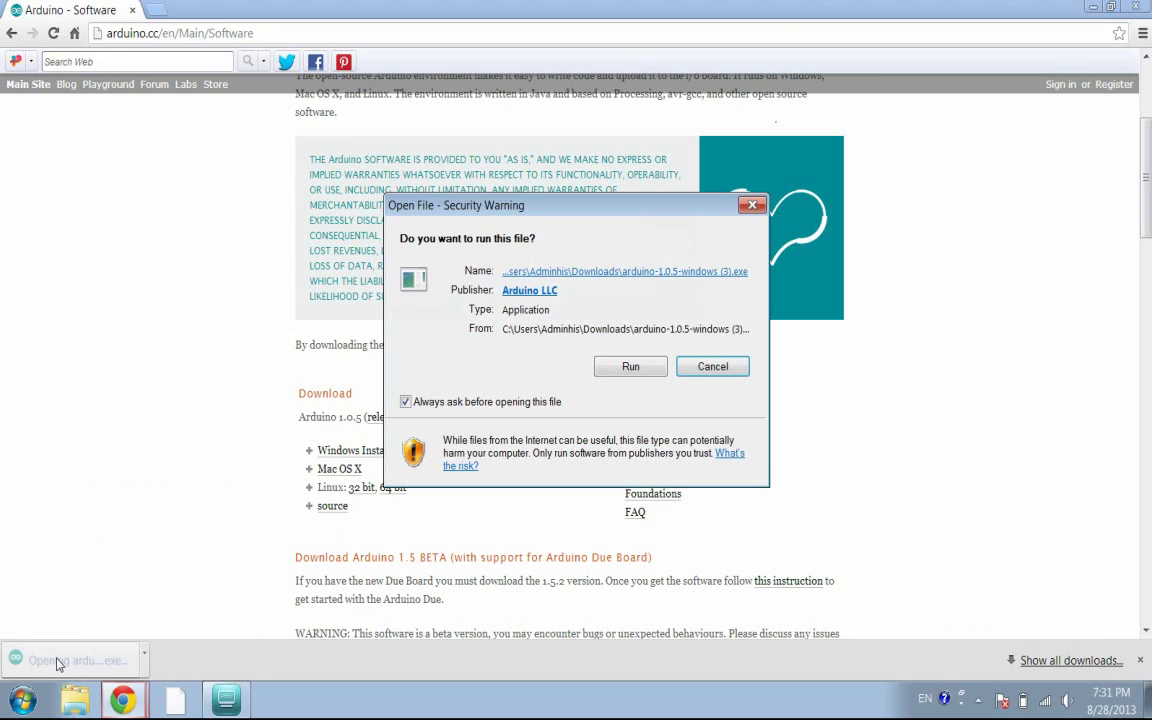
click(627, 367)
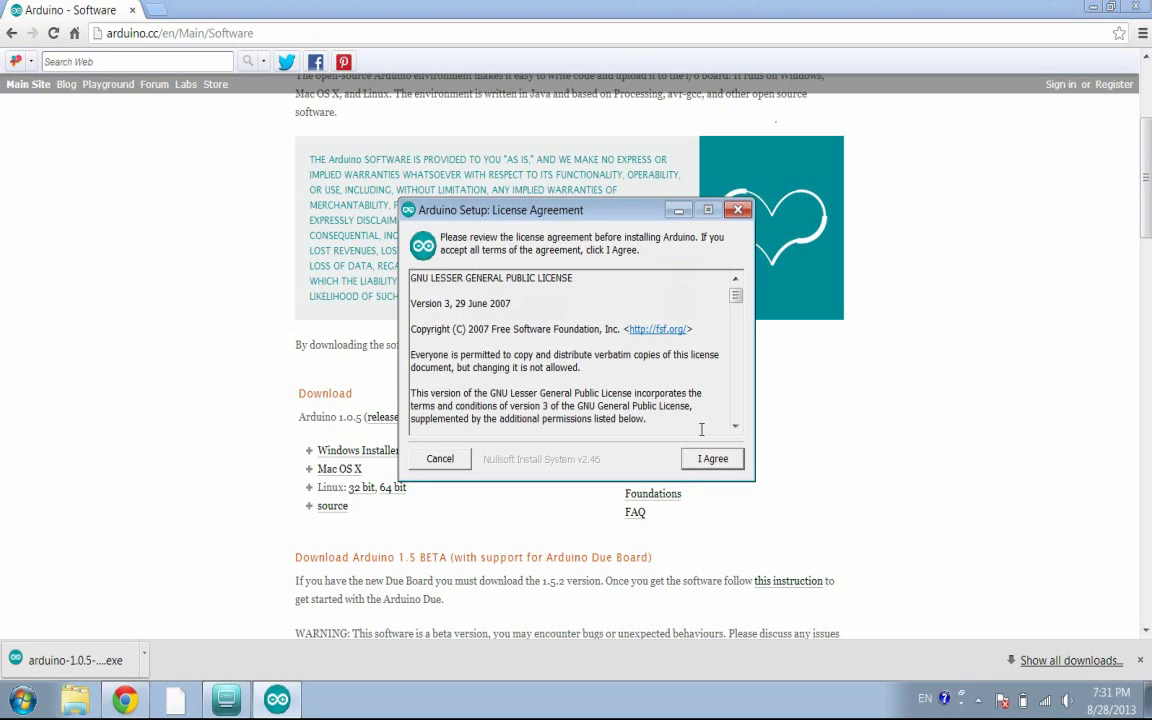
click(713, 459)
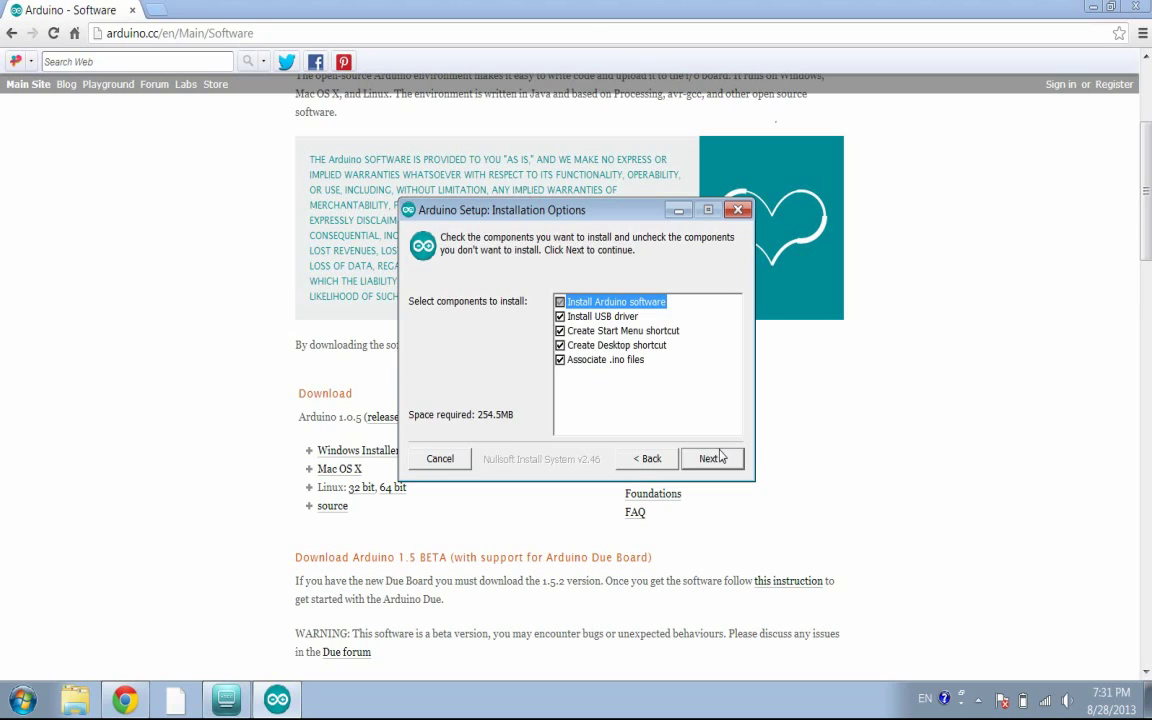
Step: Install Arduino with all components selected, allow the Arduino USB Driver installation, and close the setup
click(716, 458)
click(716, 458)
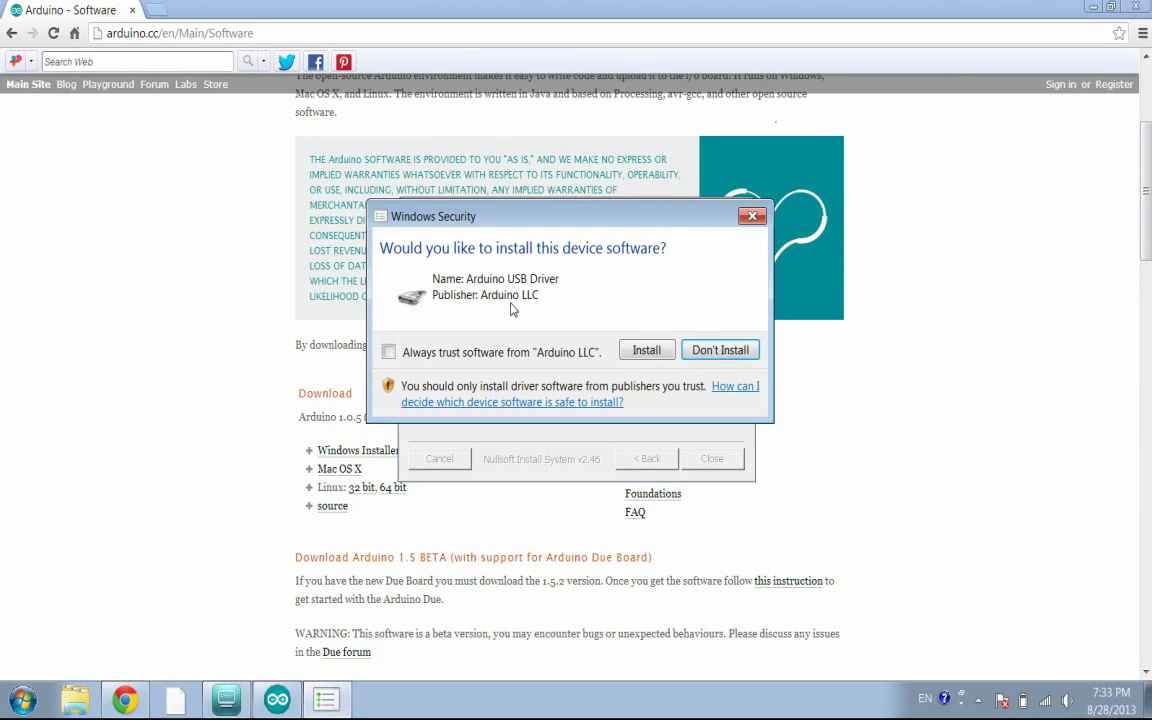
click(645, 352)
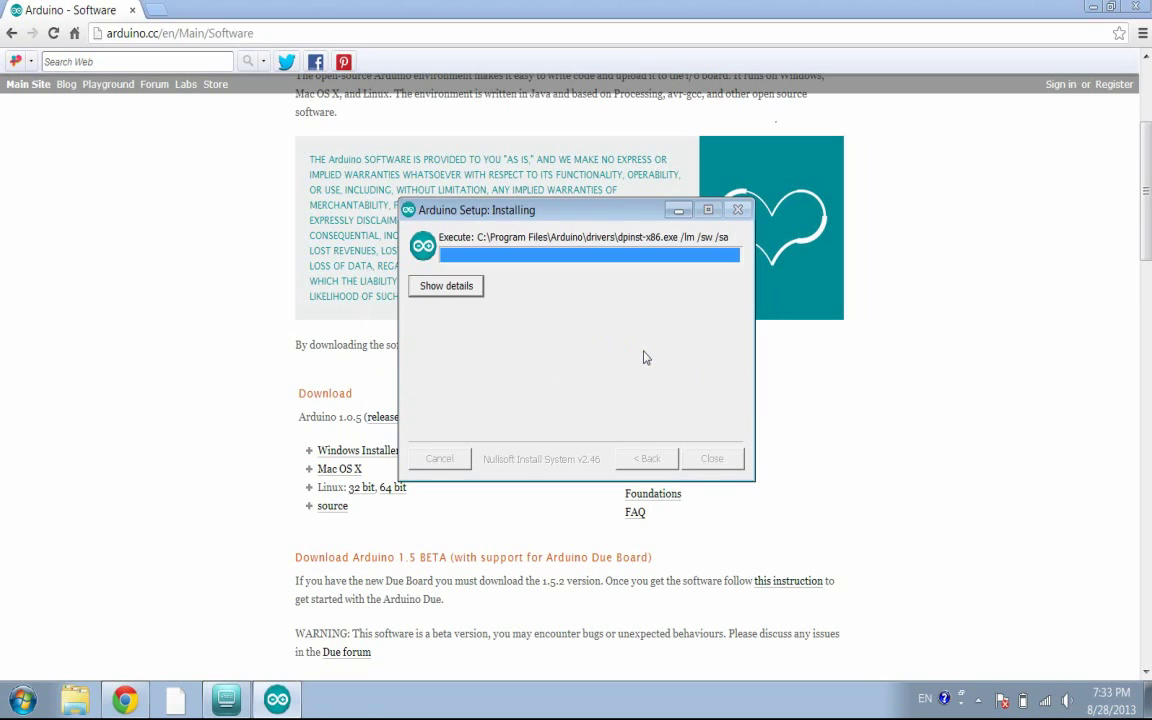
click(712, 458)
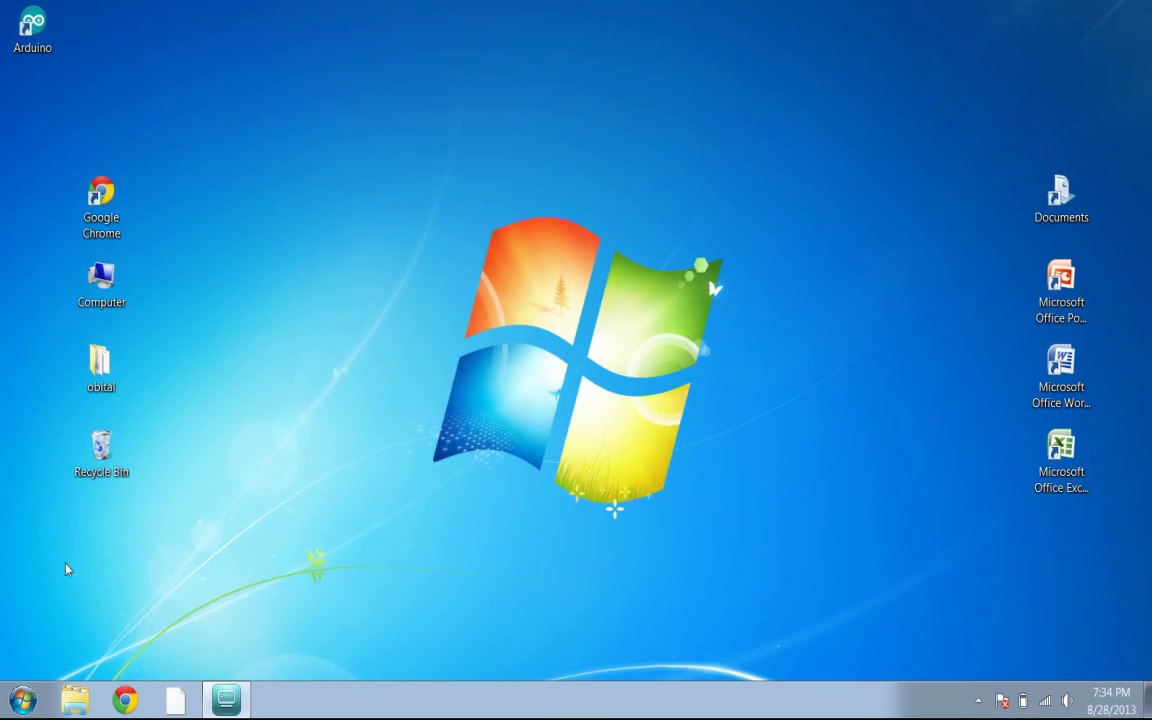
Step: Open Device Manager in Computer Management and expand the Ports (COM & LPT) category
click(22, 700)
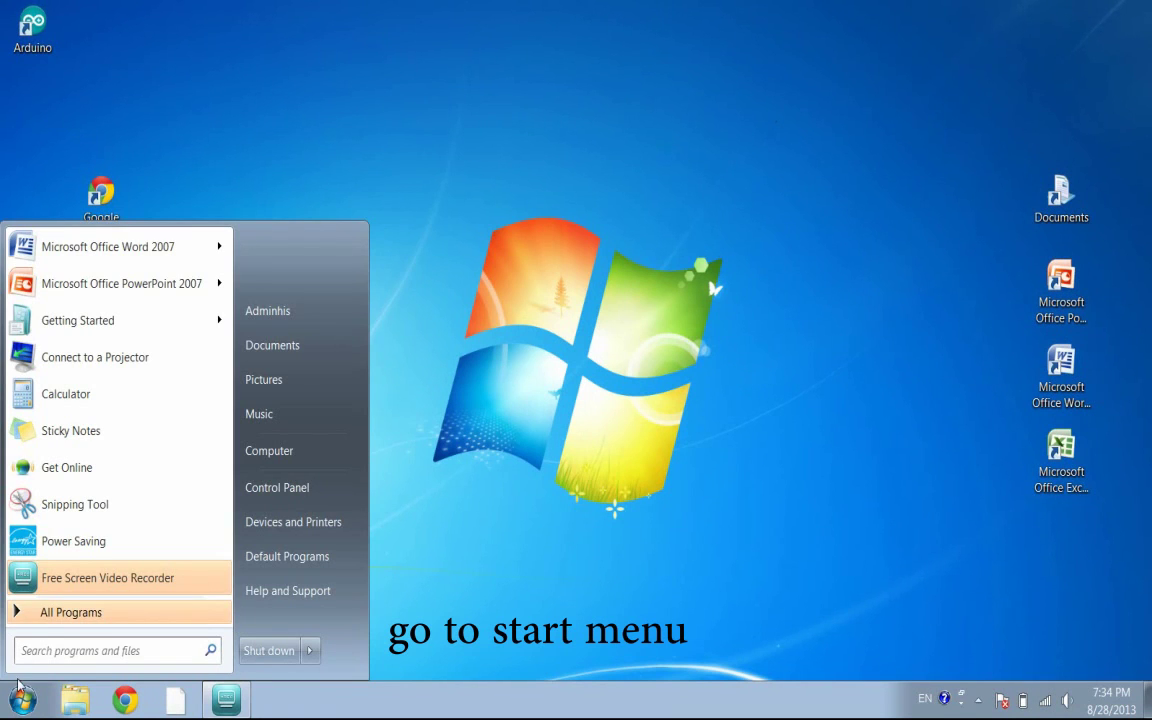
right_click(307, 460)
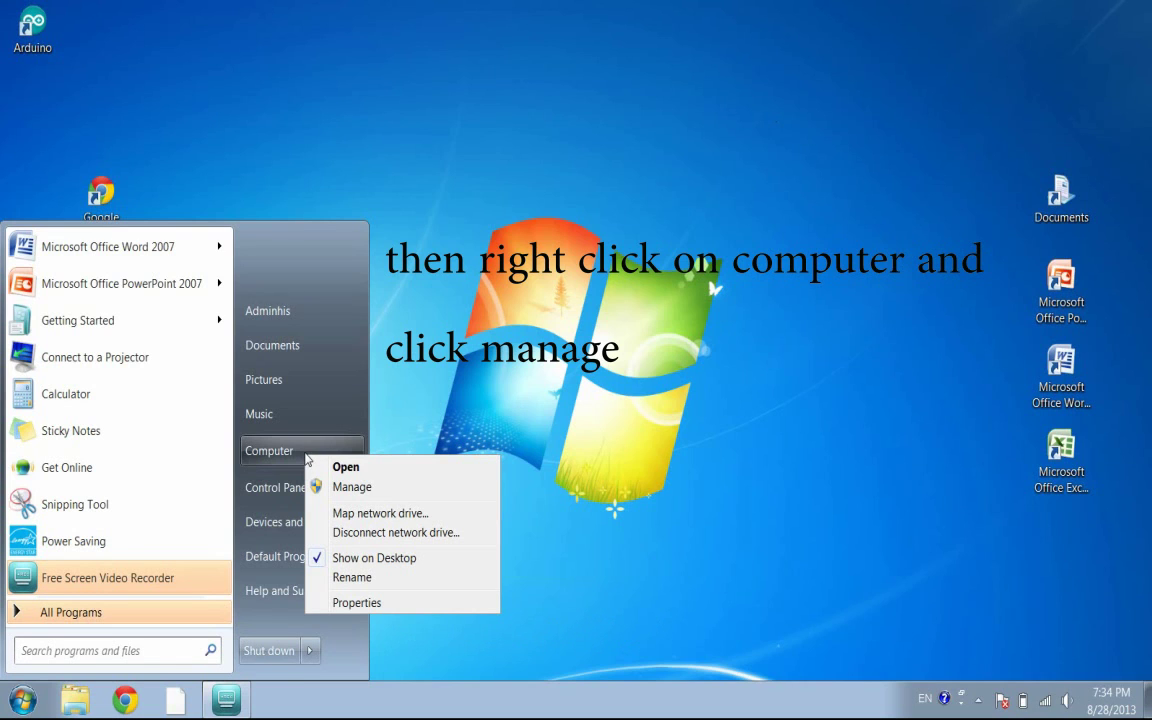
click(383, 488)
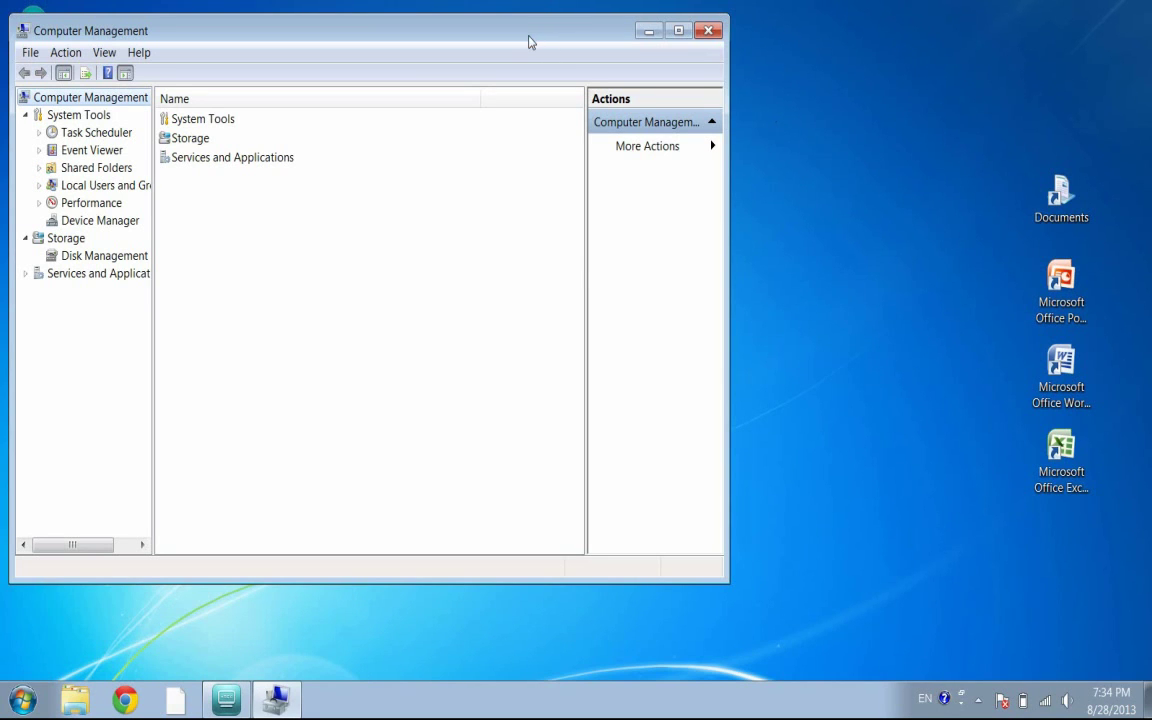
drag(530, 35, 710, 88)
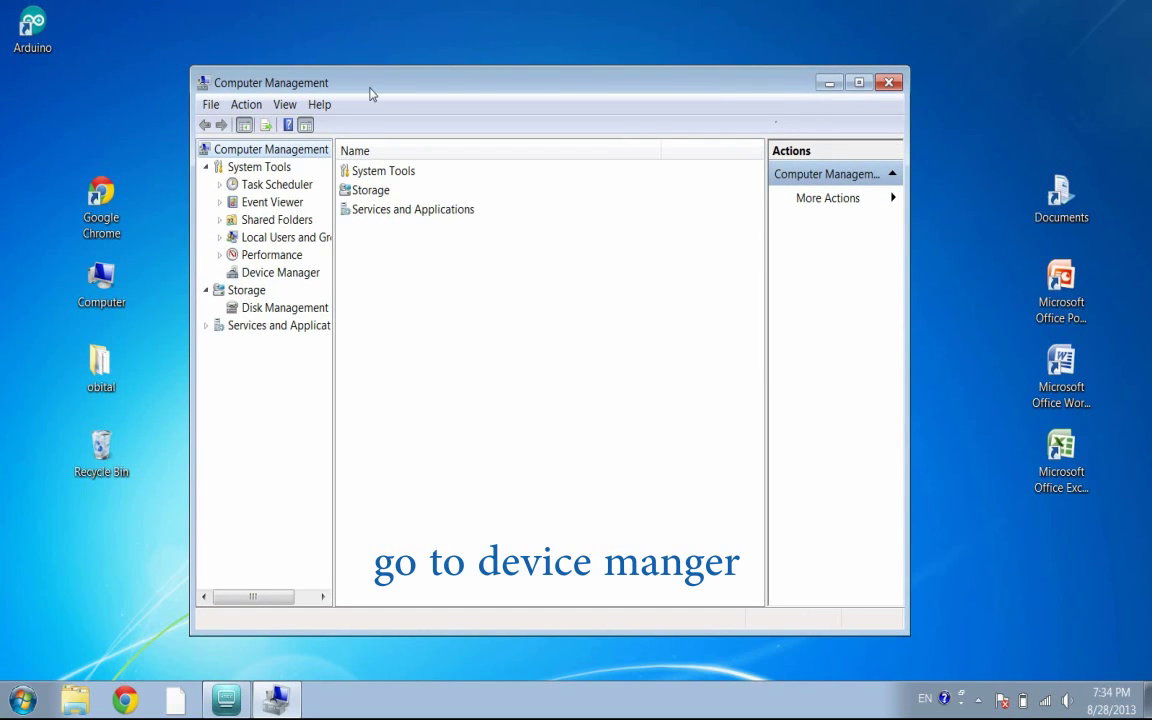
click(286, 276)
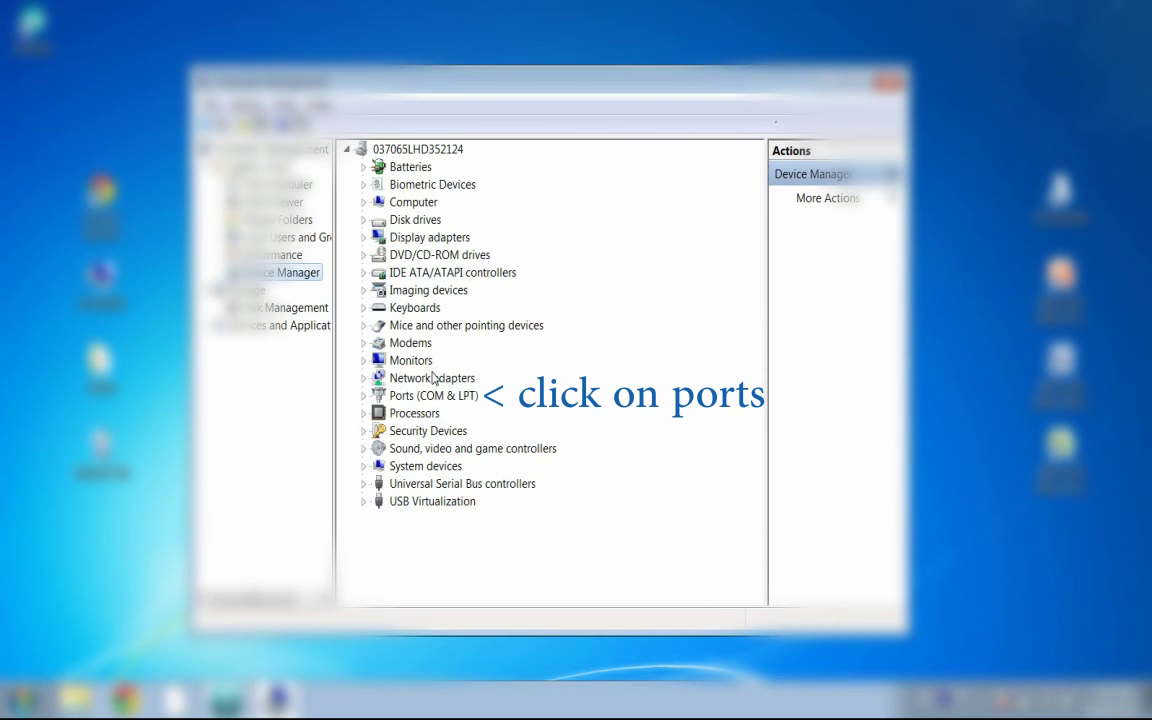
click(365, 397)
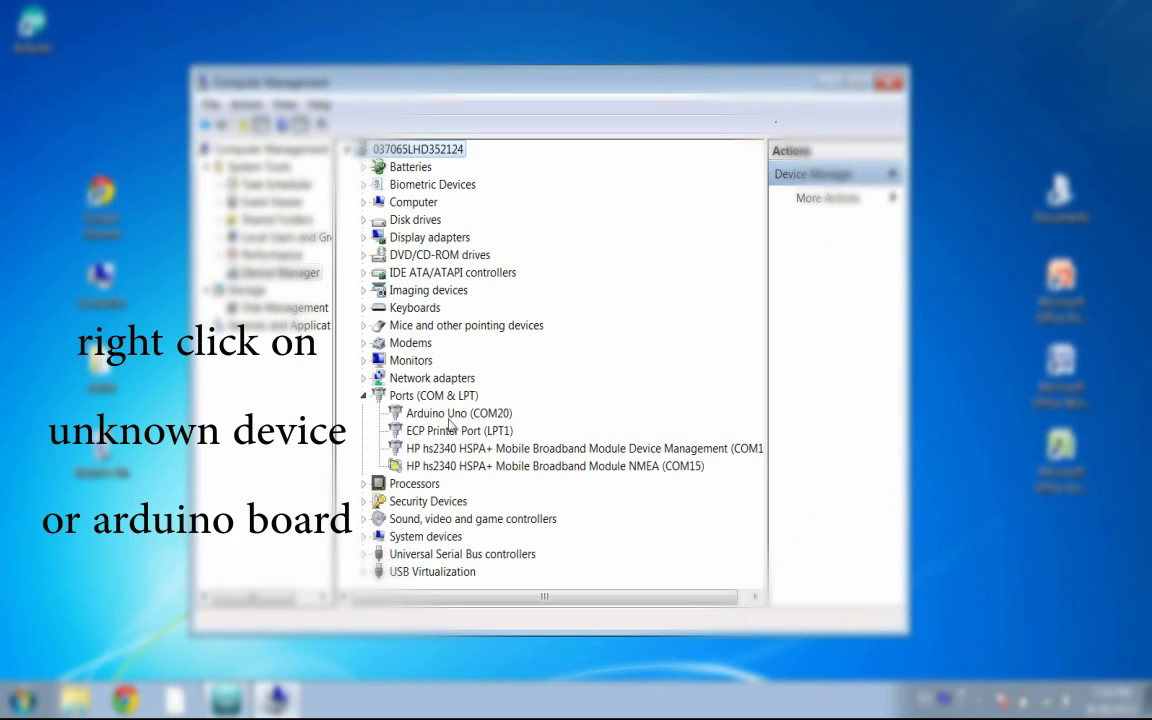
Step: Start a driver software update for the Arduino Uno port, choosing to browse the computer for the driver
click(436, 414)
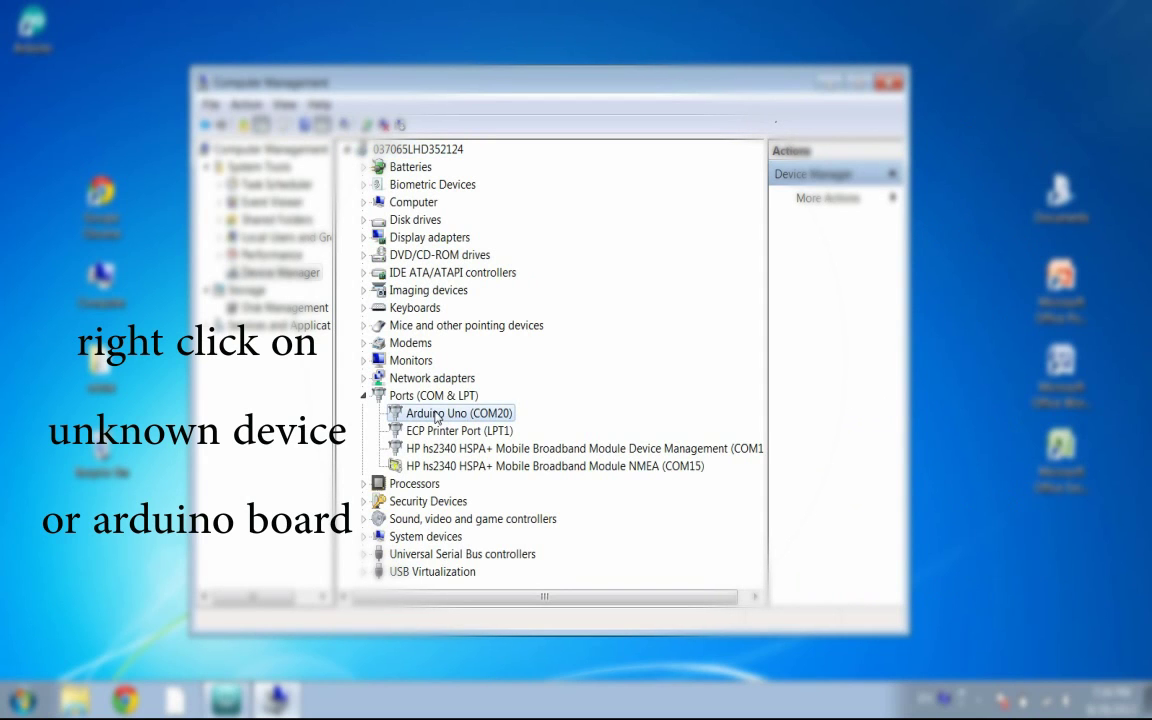
right_click(436, 414)
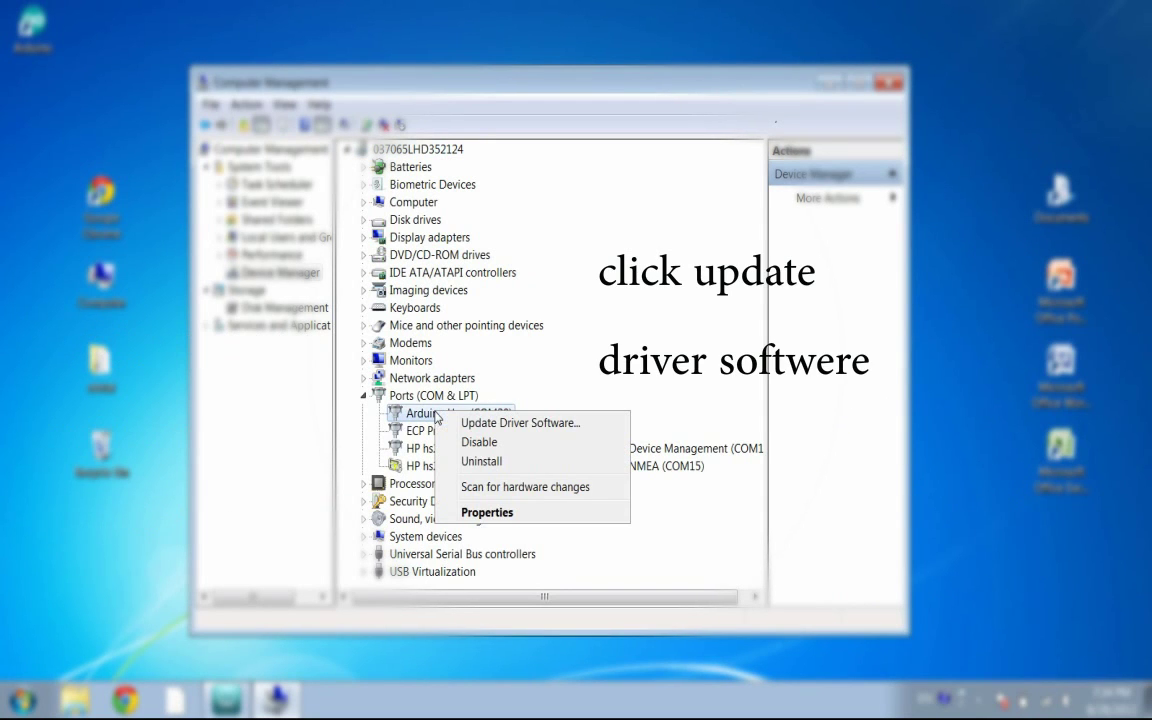
click(582, 424)
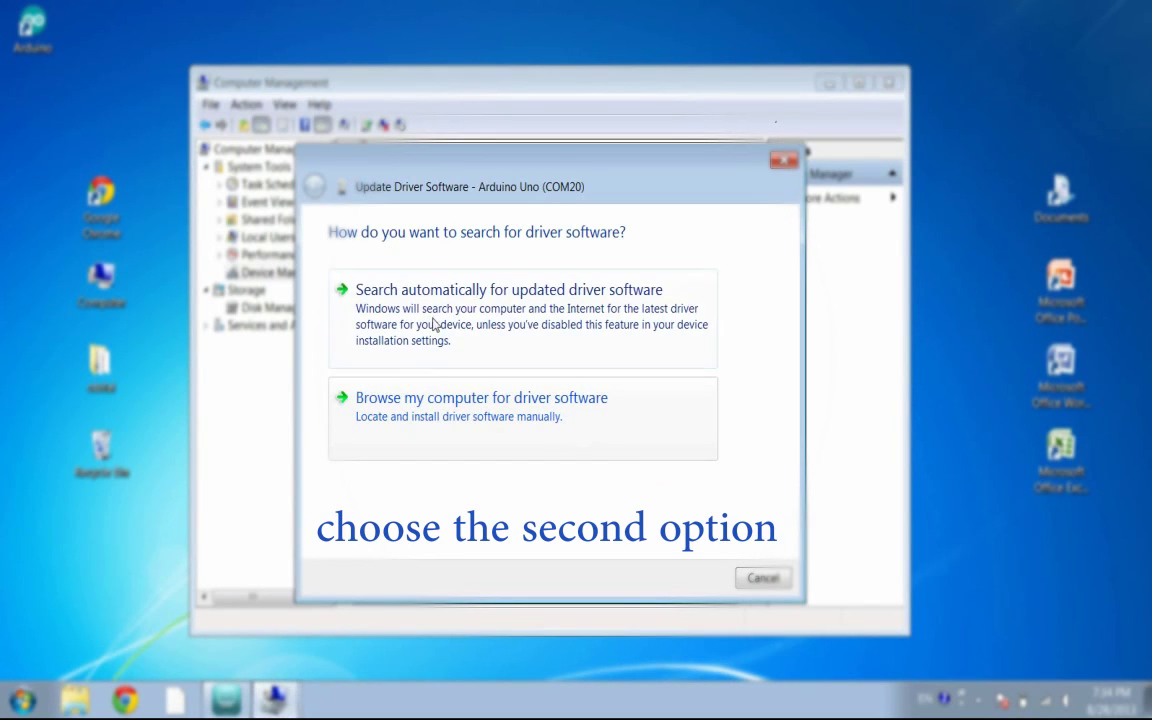
click(424, 405)
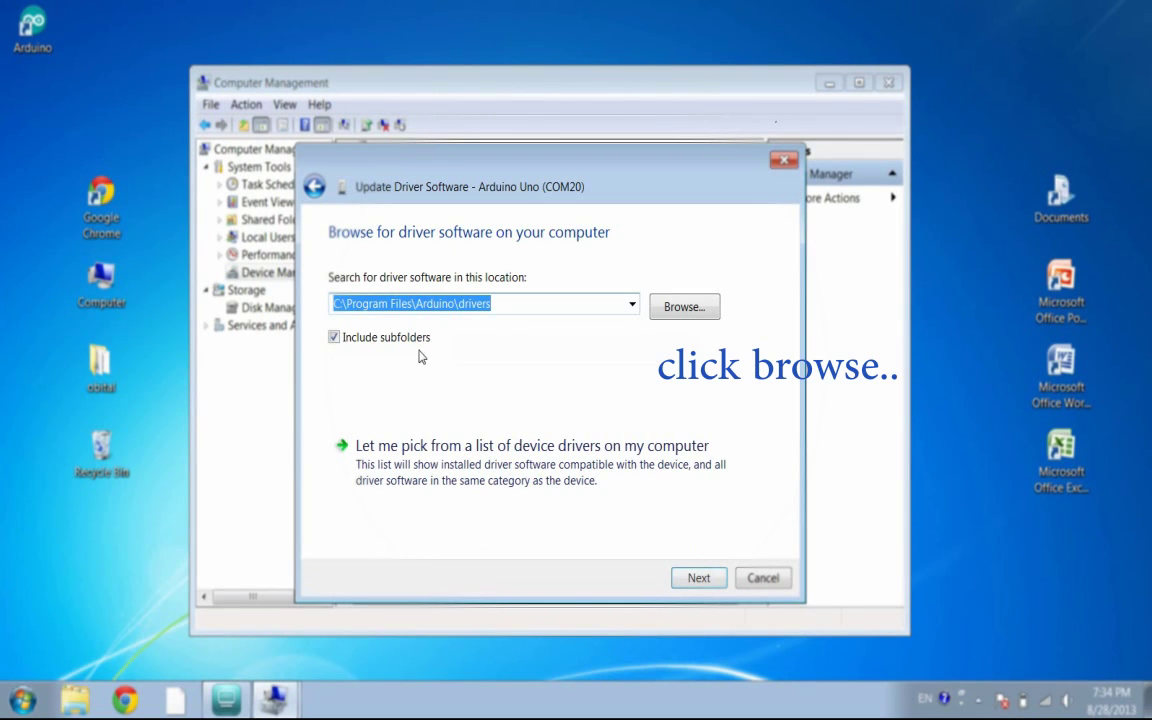
Step: Set the driver search location to the drivers folder in C:\Program Files\Arduino
click(683, 307)
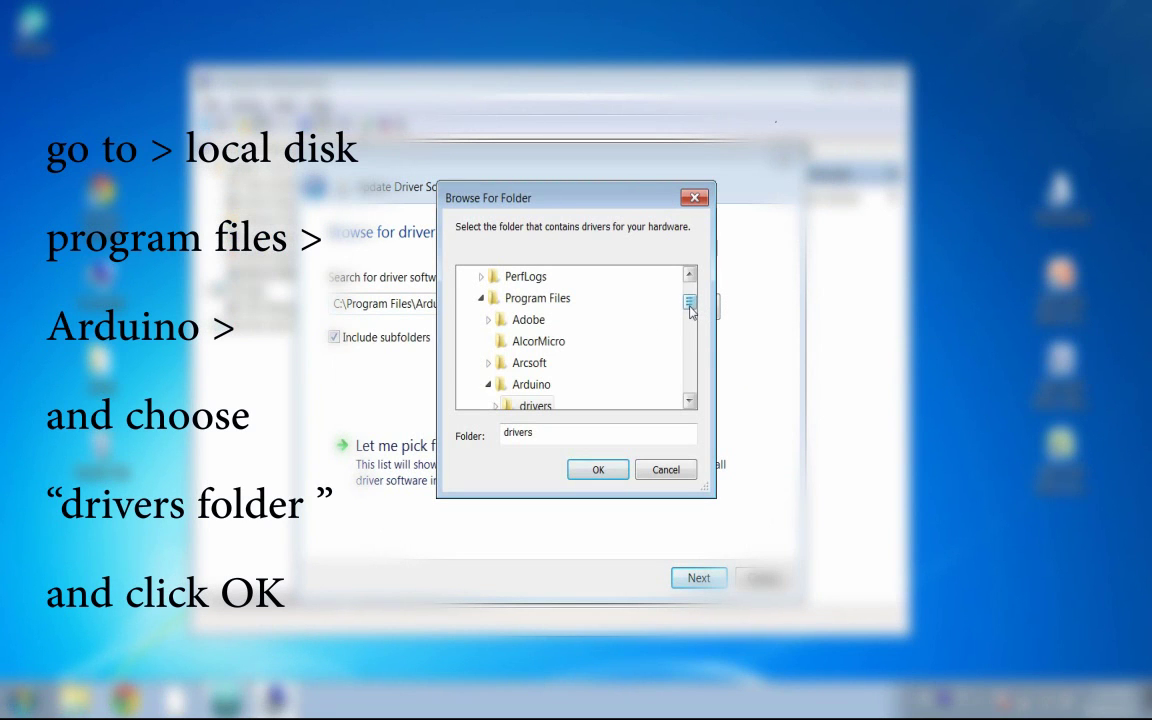
drag(689, 309, 689, 303)
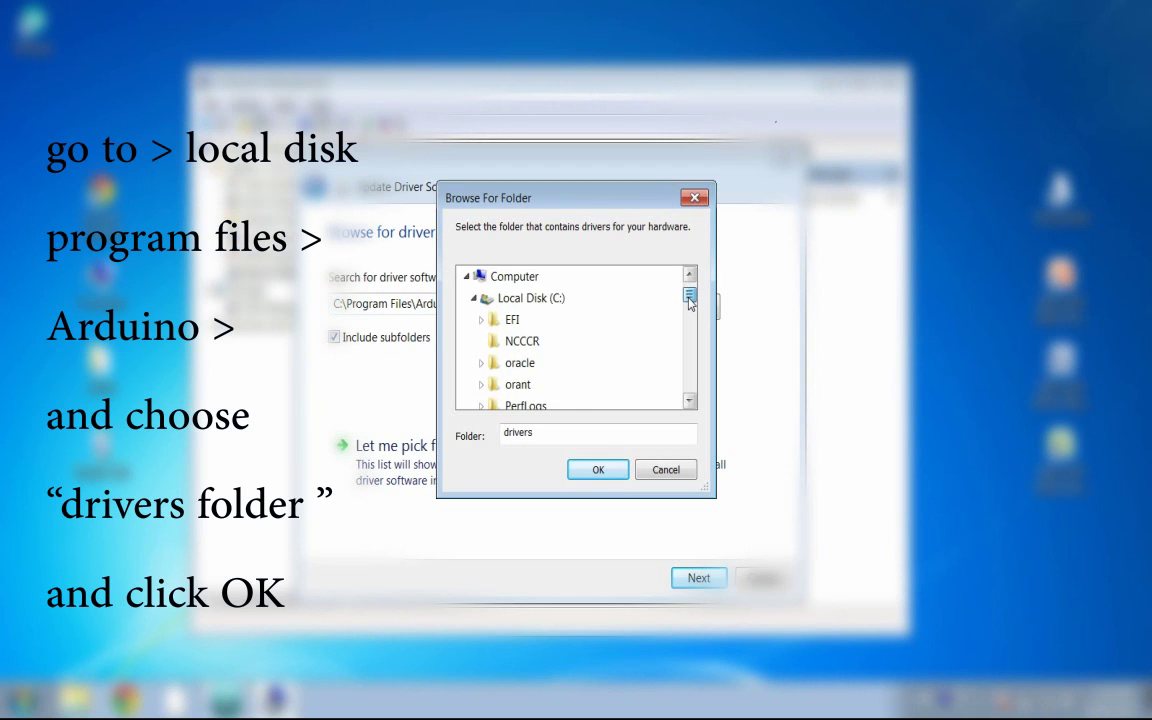
click(519, 302)
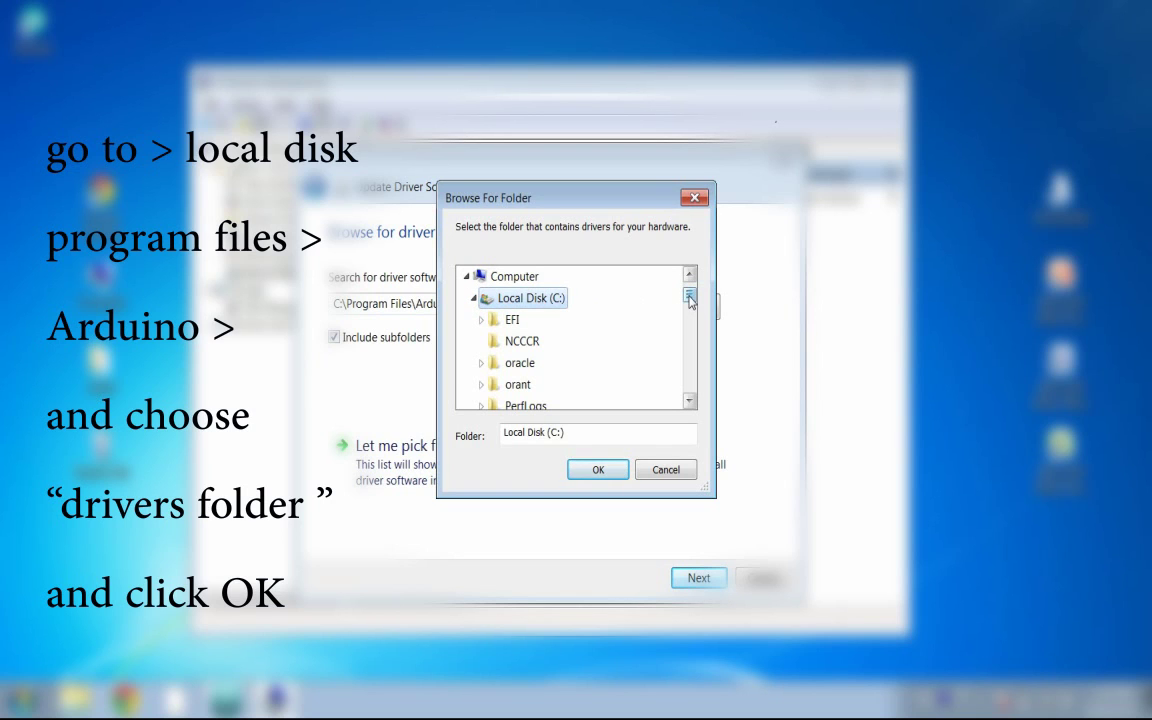
drag(690, 300, 692, 311)
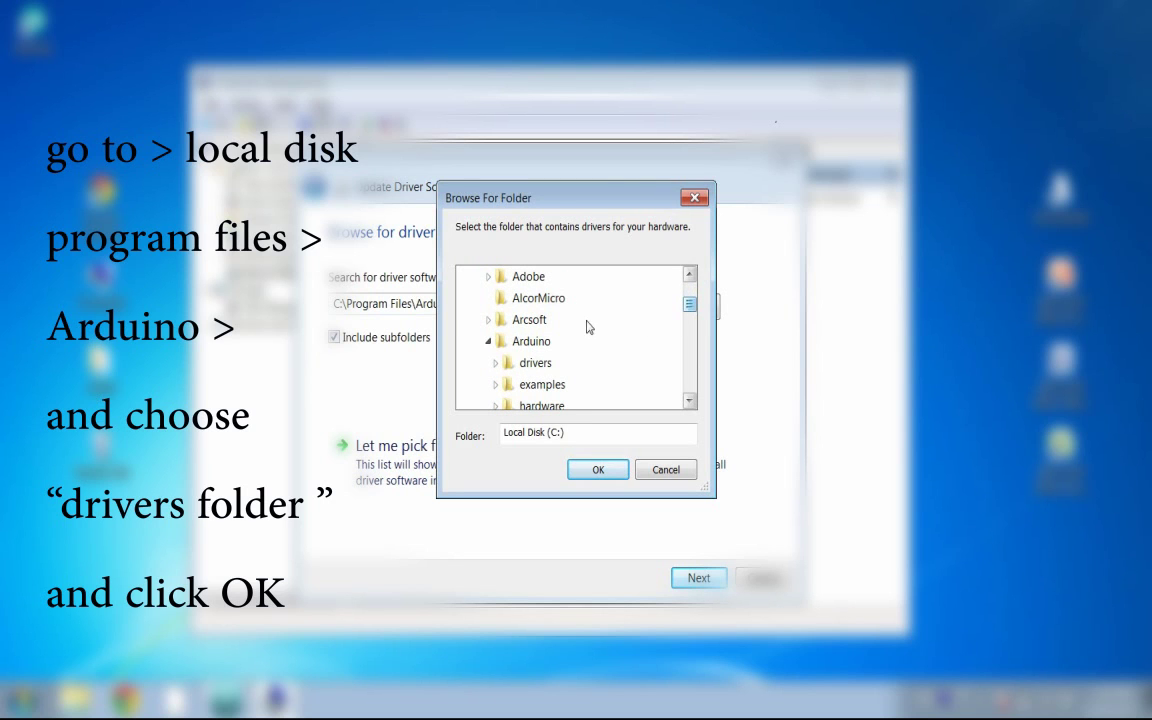
click(530, 366)
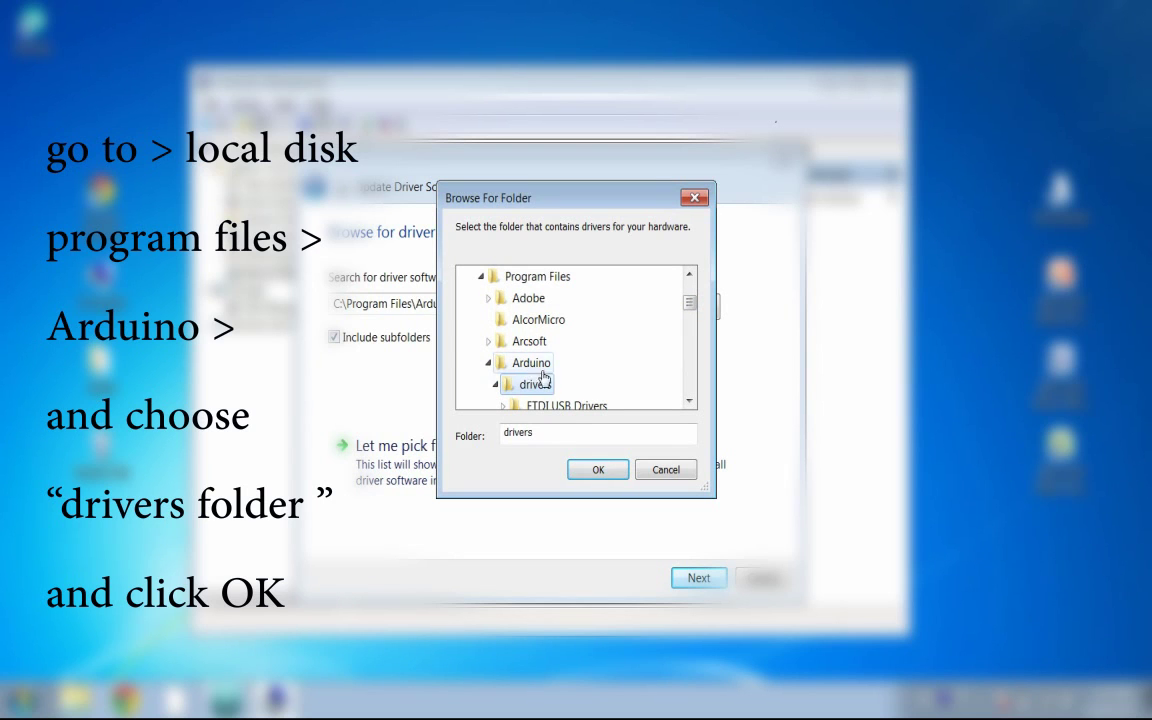
click(596, 469)
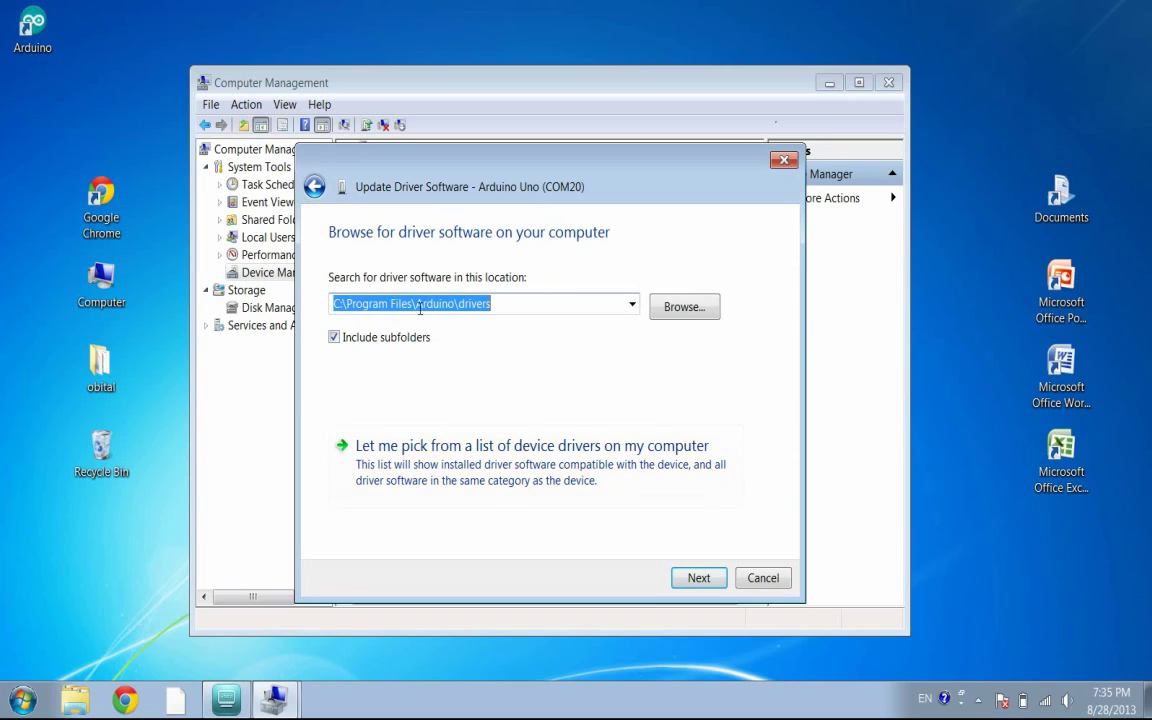
Step: Run the Arduino Uno driver update from the chosen folder, then close the wizard and Computer Management
click(699, 579)
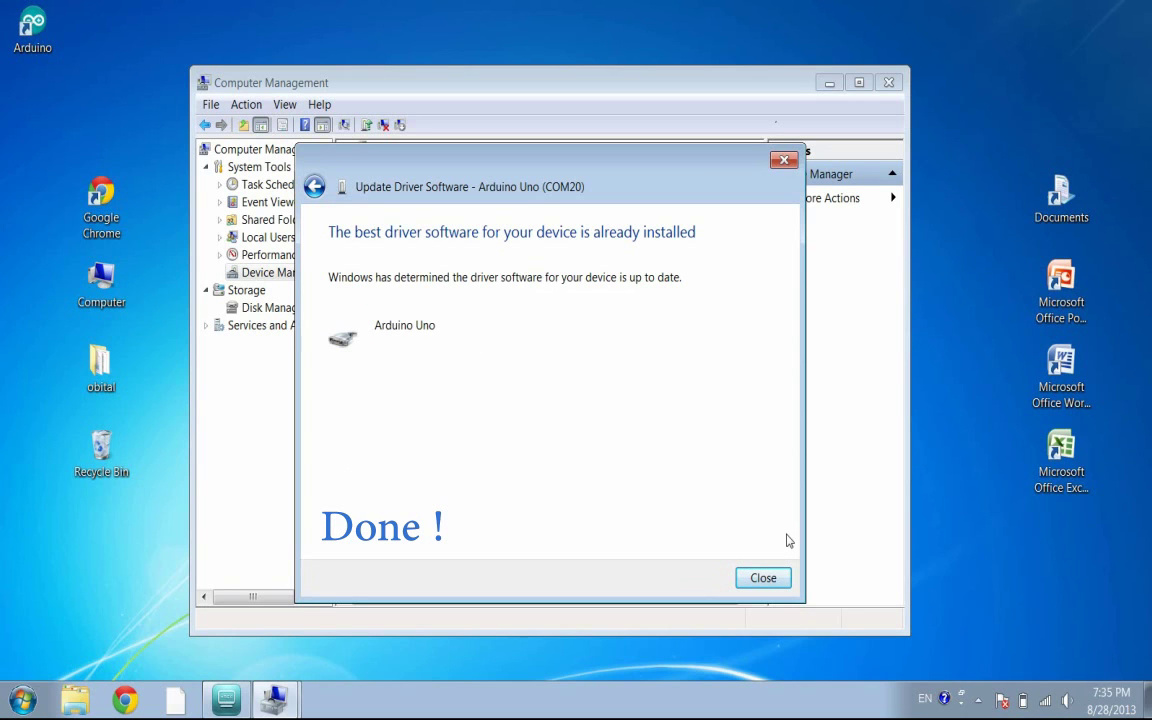
click(766, 579)
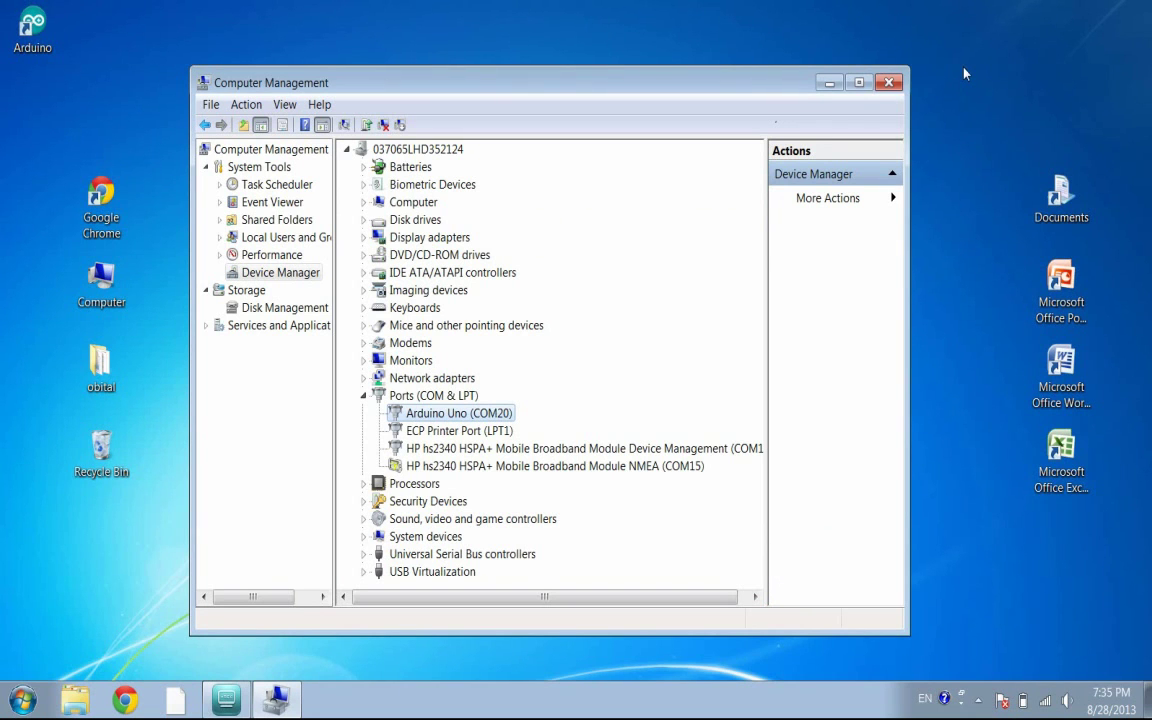
click(898, 84)
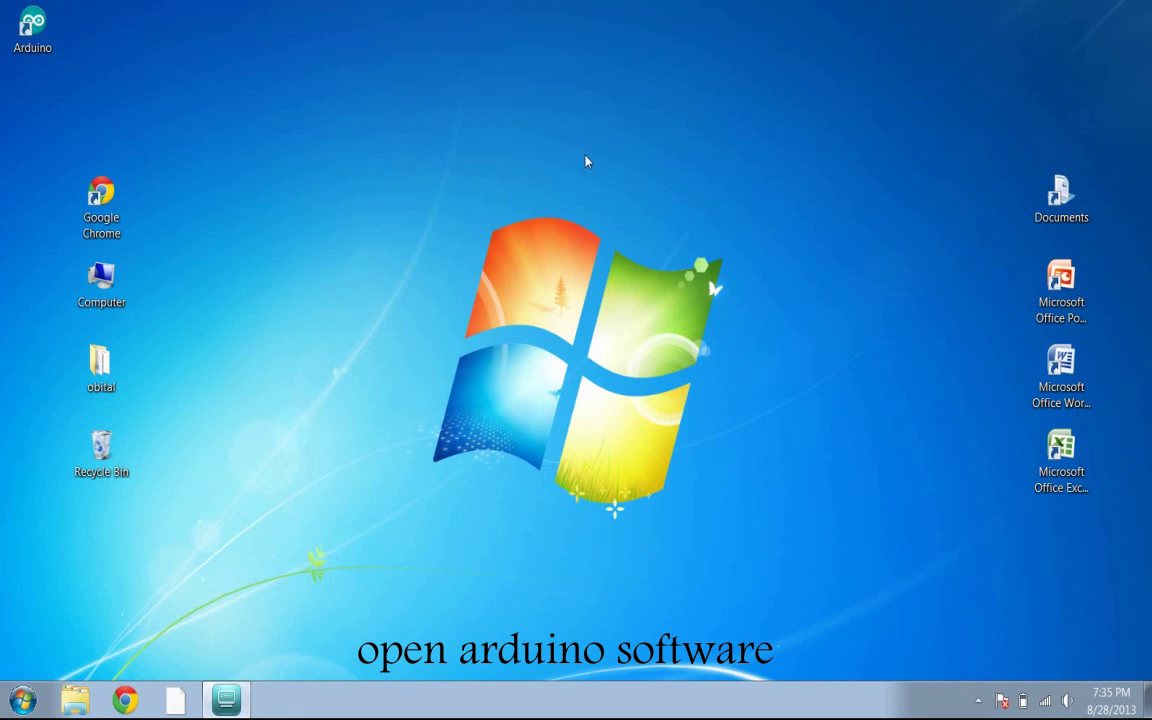
Step: Launch the Arduino software from its desktop shortcut and move its window slightly higher on the desktop
drag(601, 210, 592, 206)
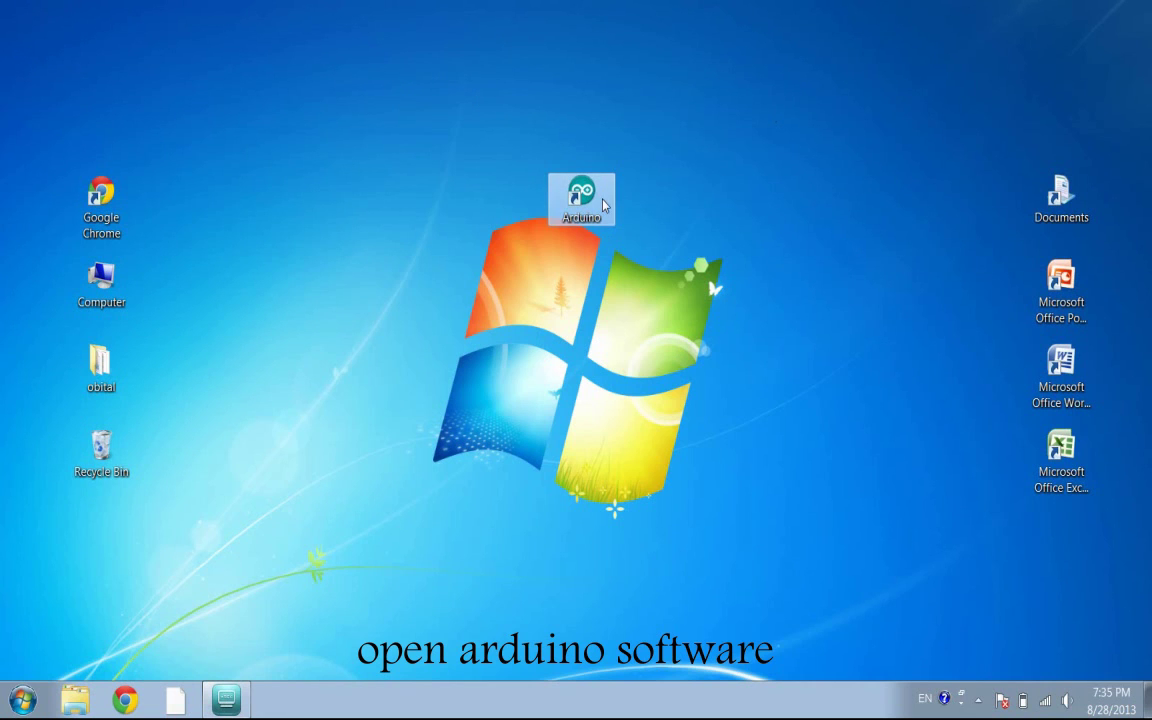
double_click(600, 204)
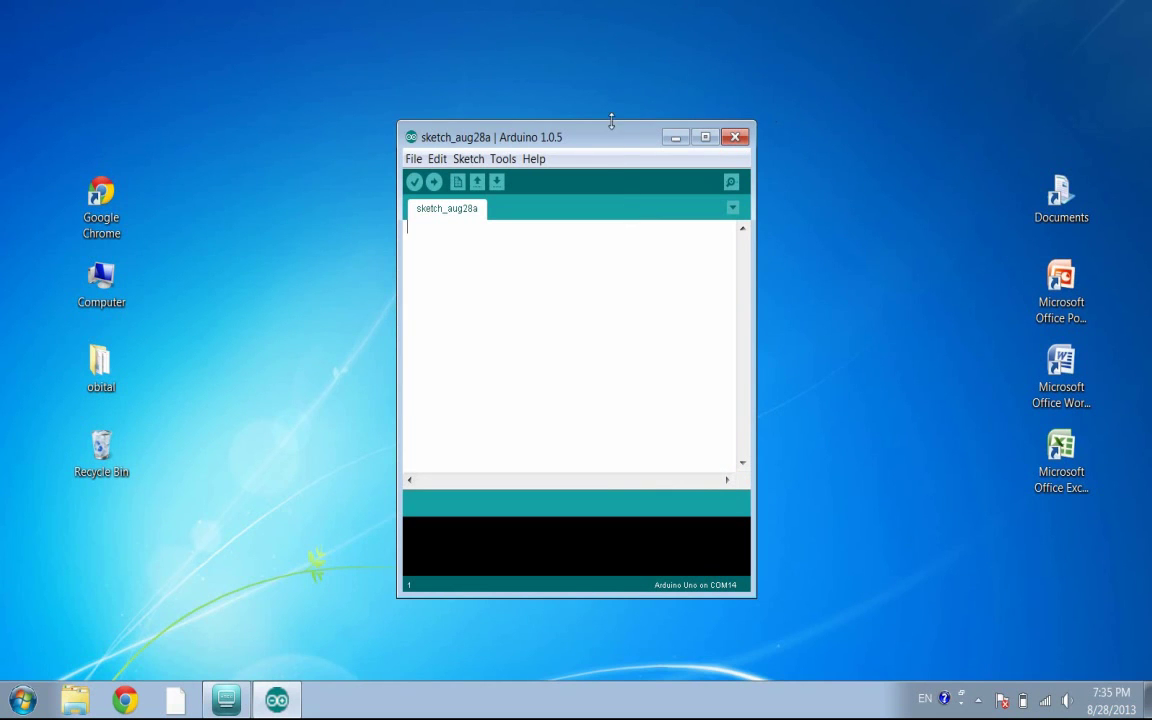
drag(614, 135, 616, 107)
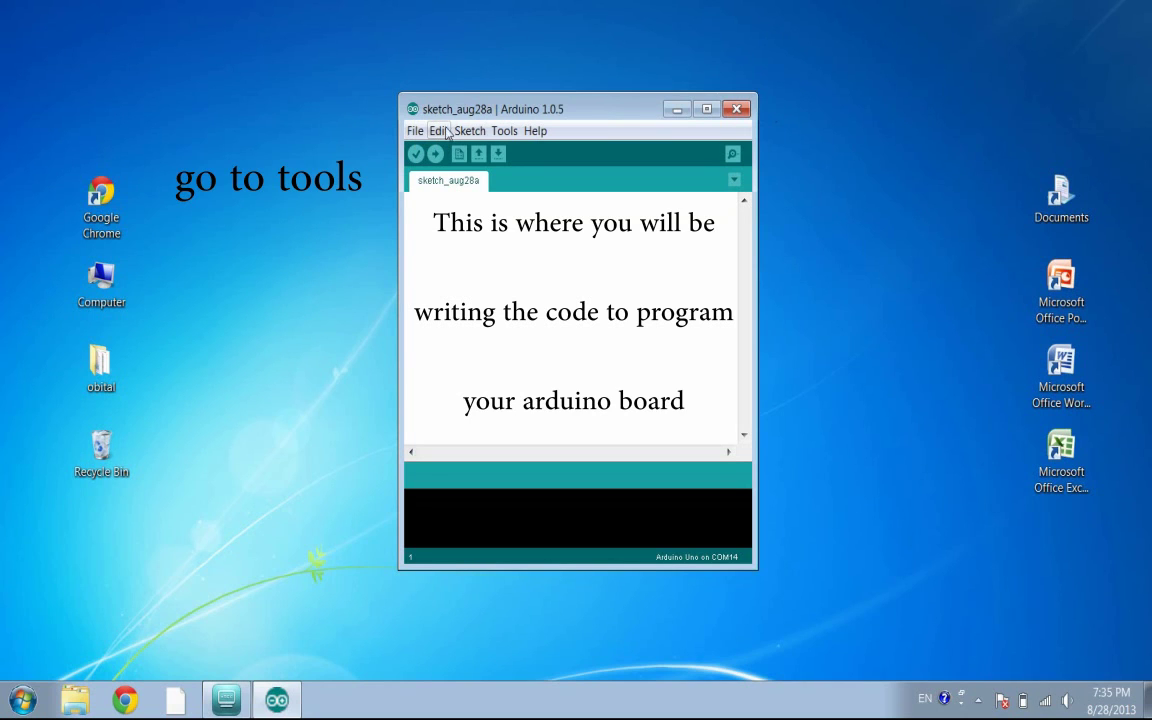
Step: Review the available board types and serial ports for the Arduino sketch
click(500, 131)
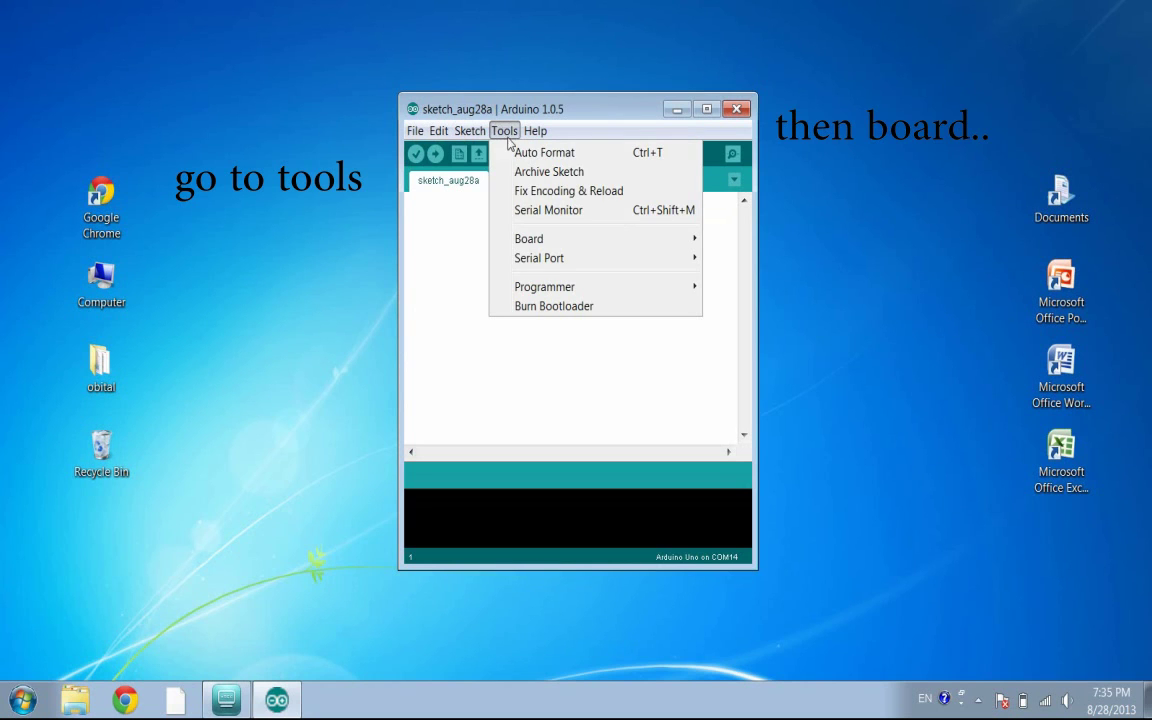
mouse_move(554, 237)
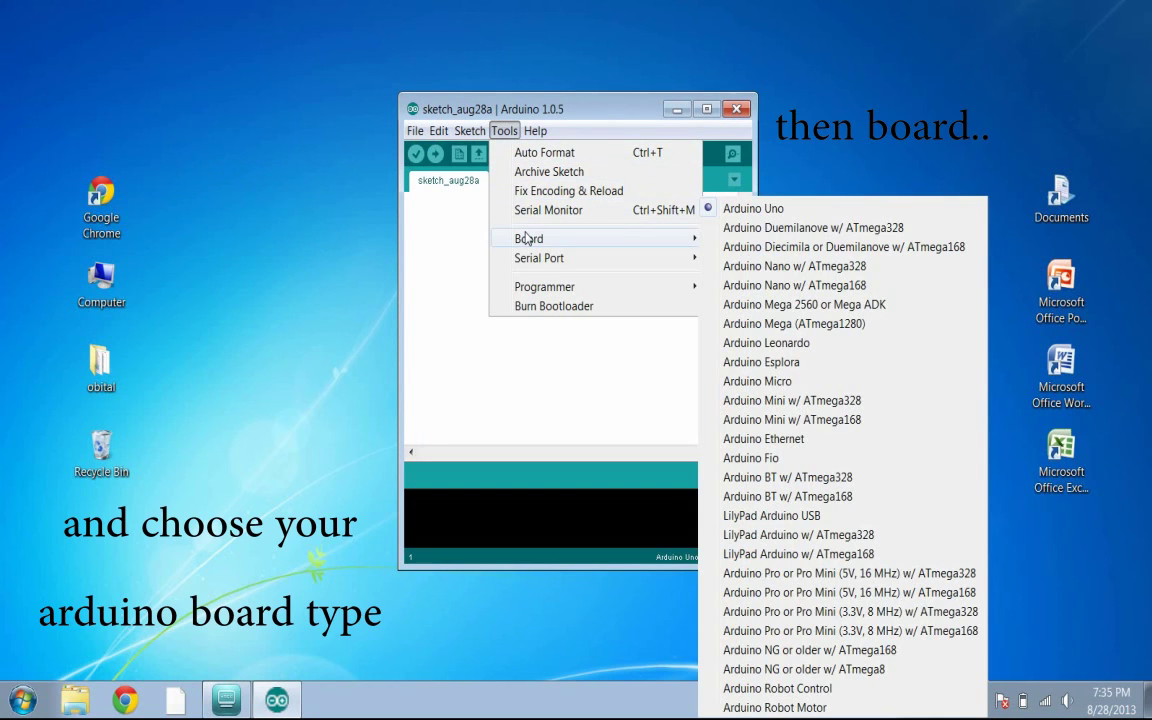
mouse_move(640, 258)
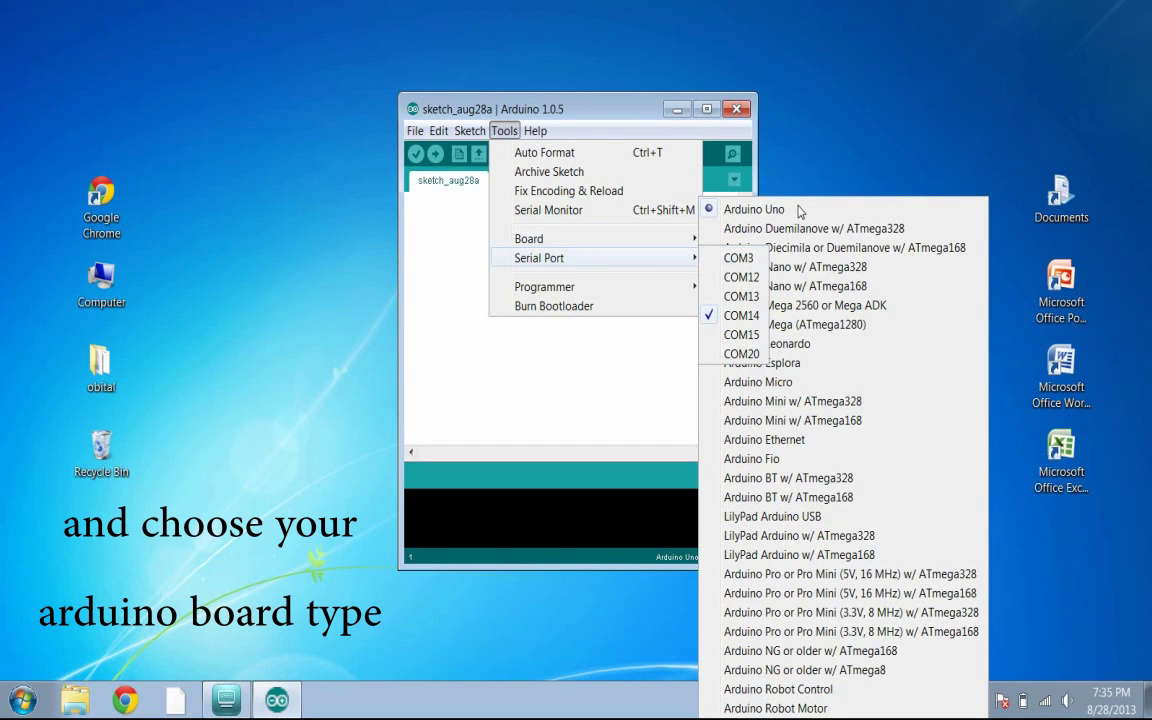
mouse_move(683, 236)
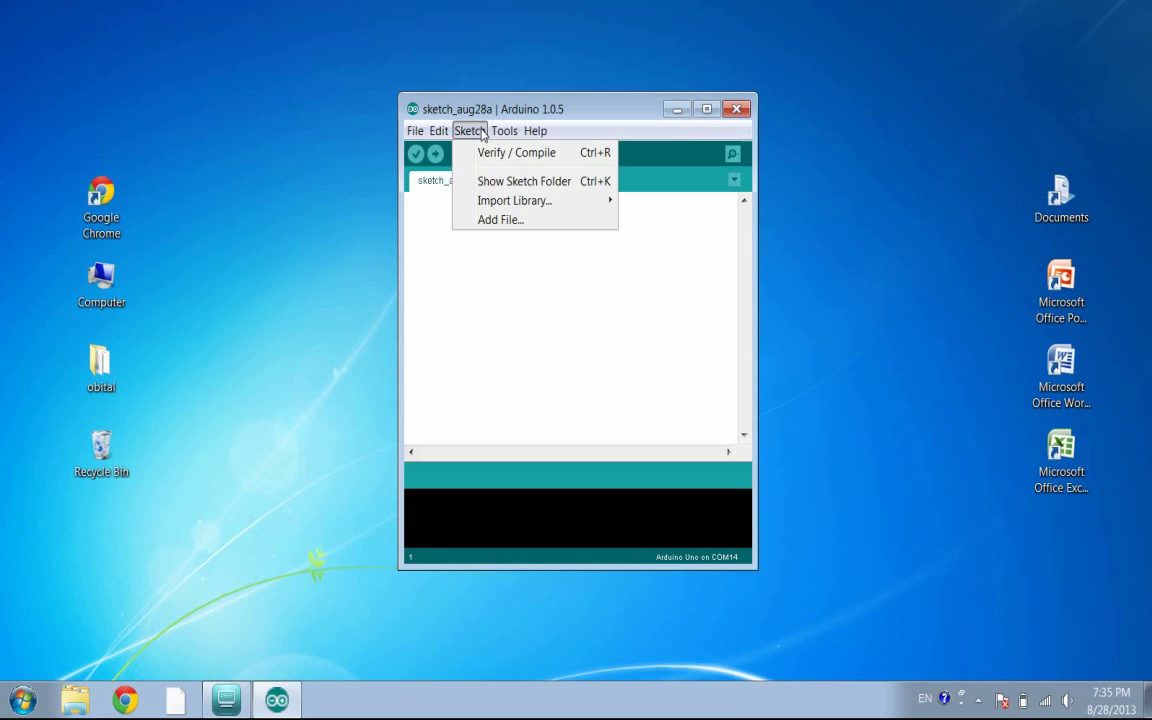
Step: Open the Blink example sketch from the 01.Basics group of the built-in examples
mouse_move(438, 133)
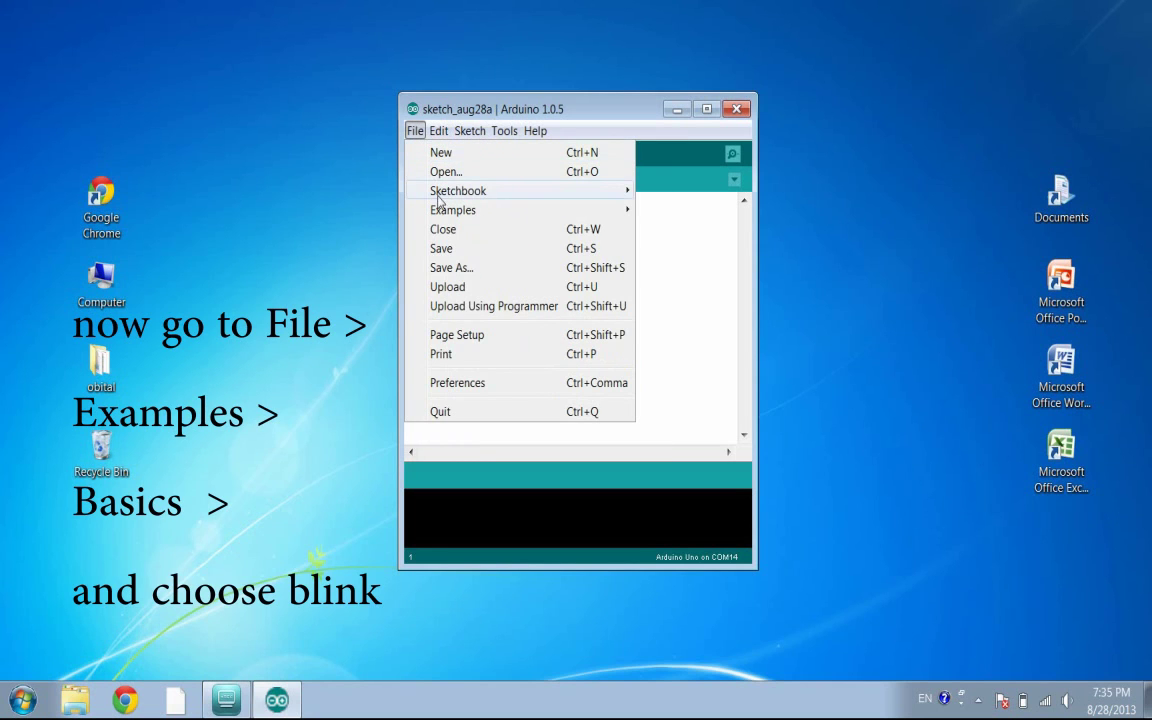
mouse_move(440, 212)
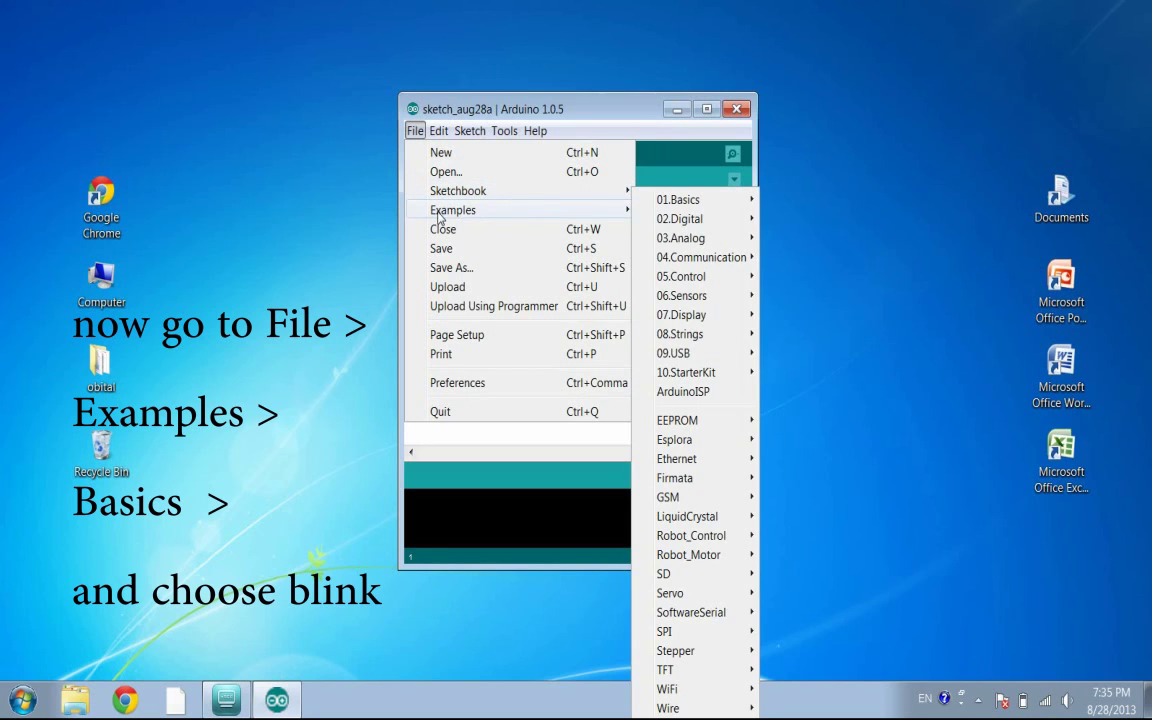
mouse_move(715, 204)
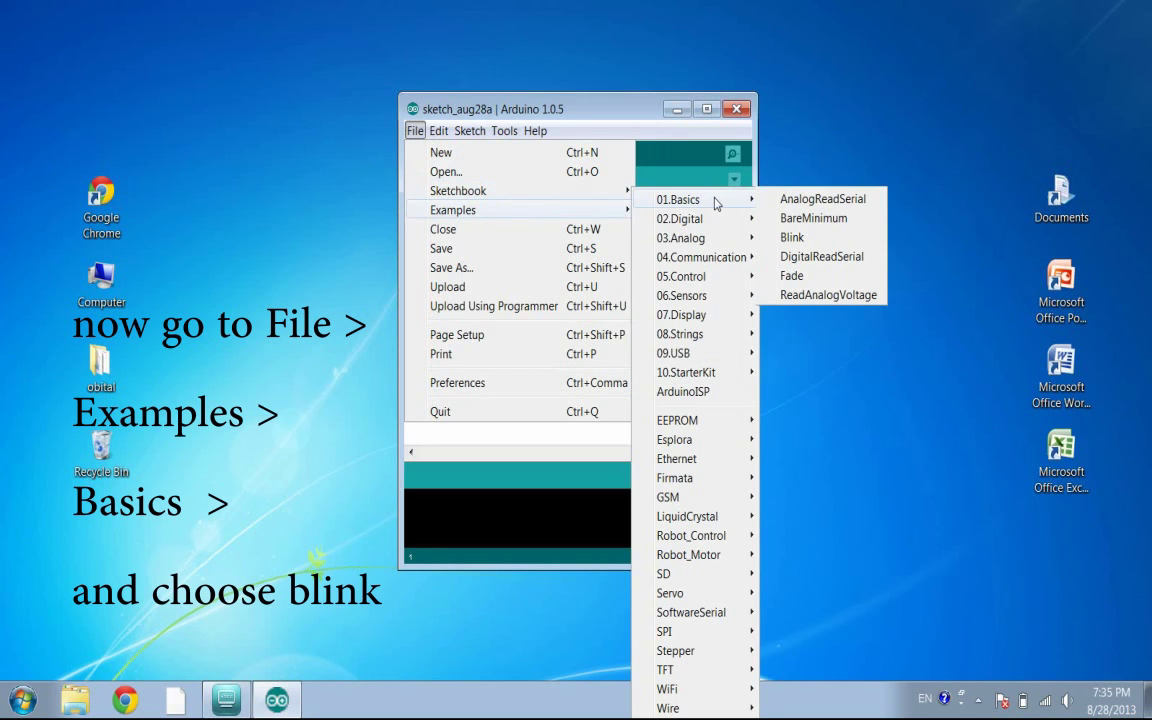
click(828, 240)
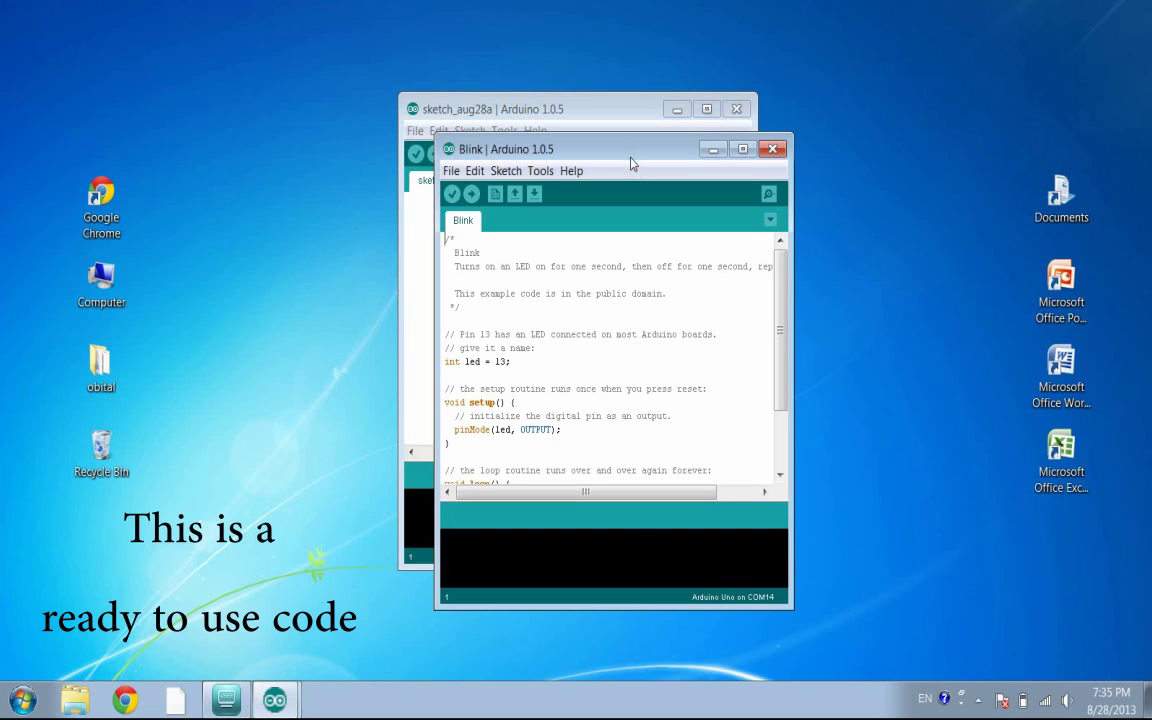
Step: Move the Blink window over the empty sketch's window and widen it to fit the code lines, and upload the sketch to the Arduino Uno
drag(630, 158, 586, 110)
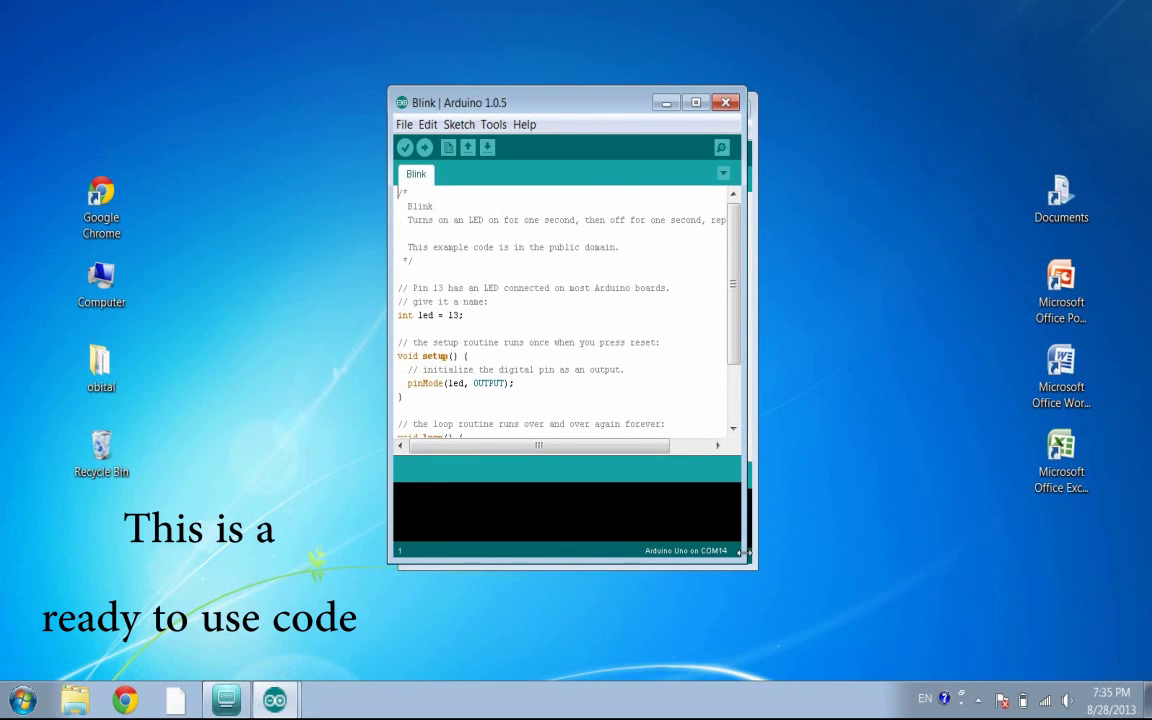
drag(745, 557, 981, 638)
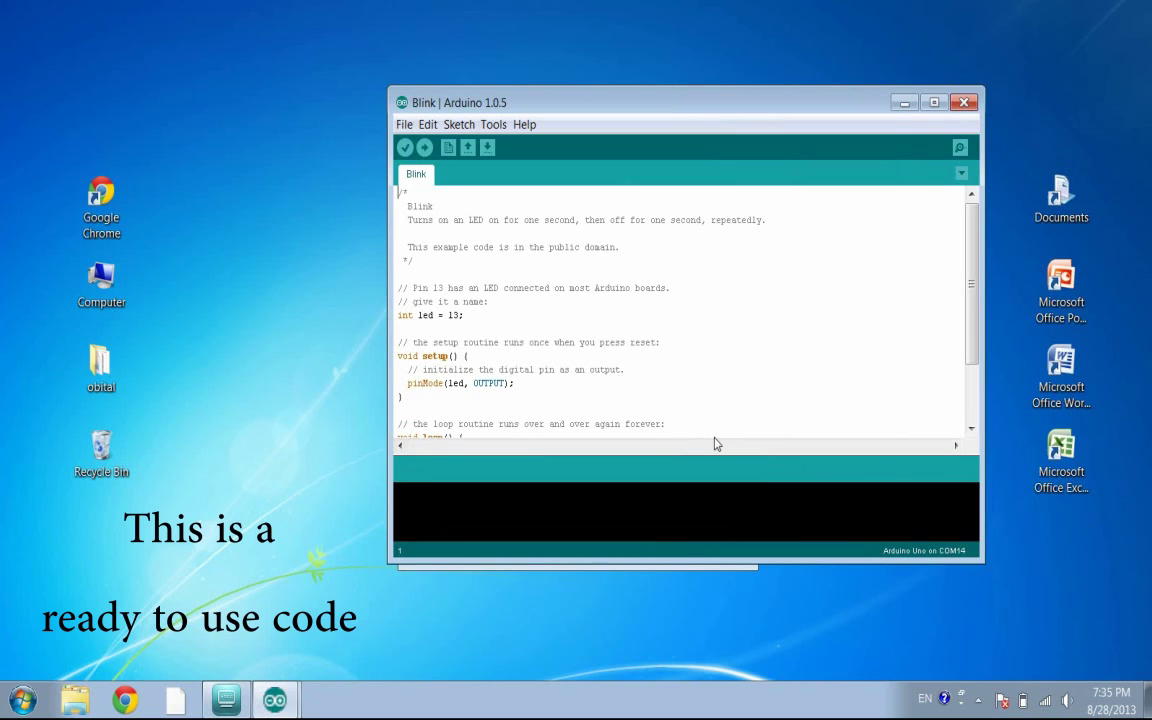
drag(971, 283, 979, 341)
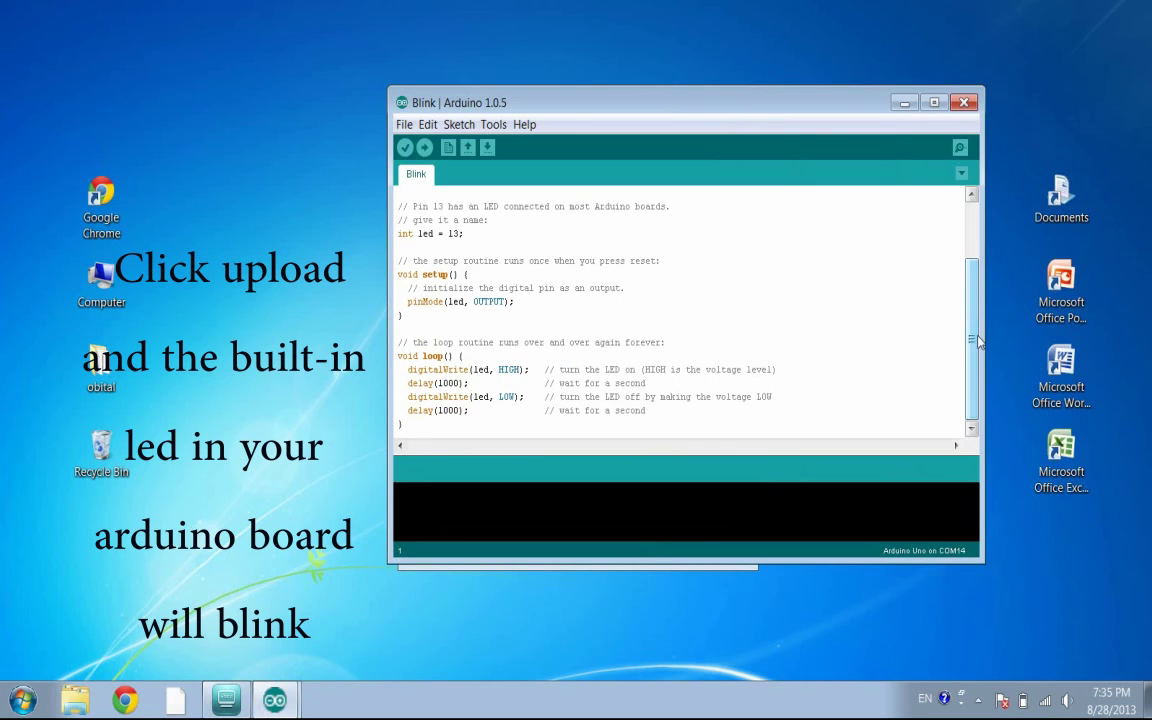
click(424, 148)
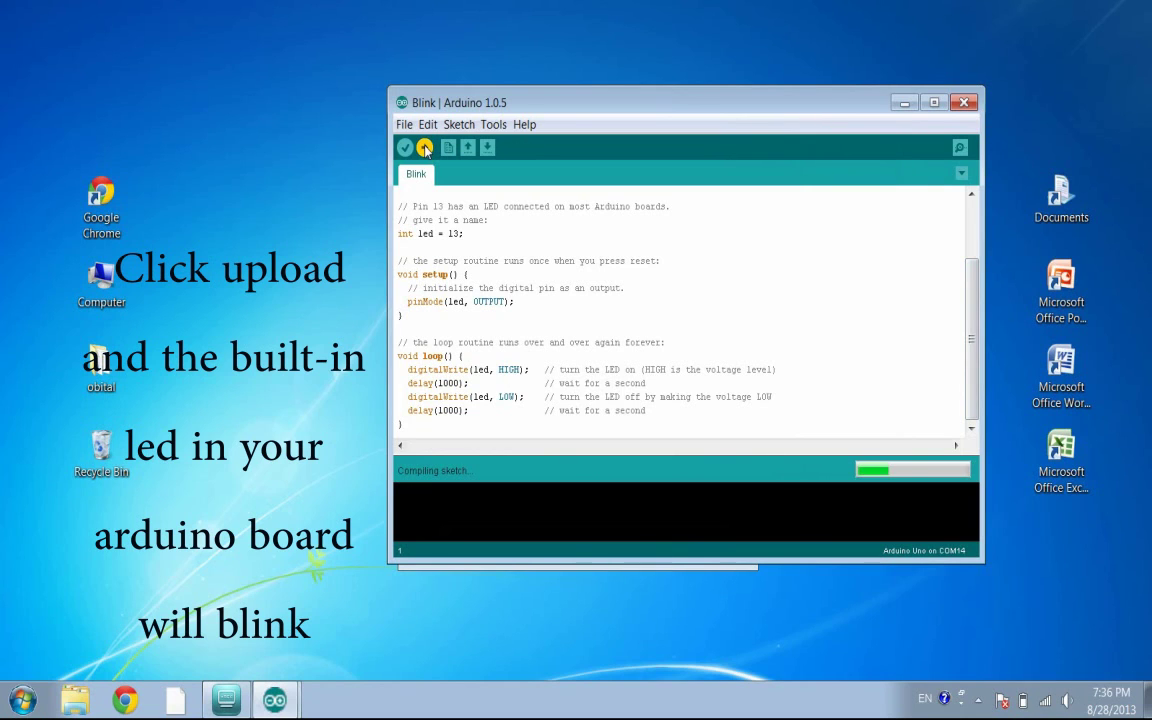